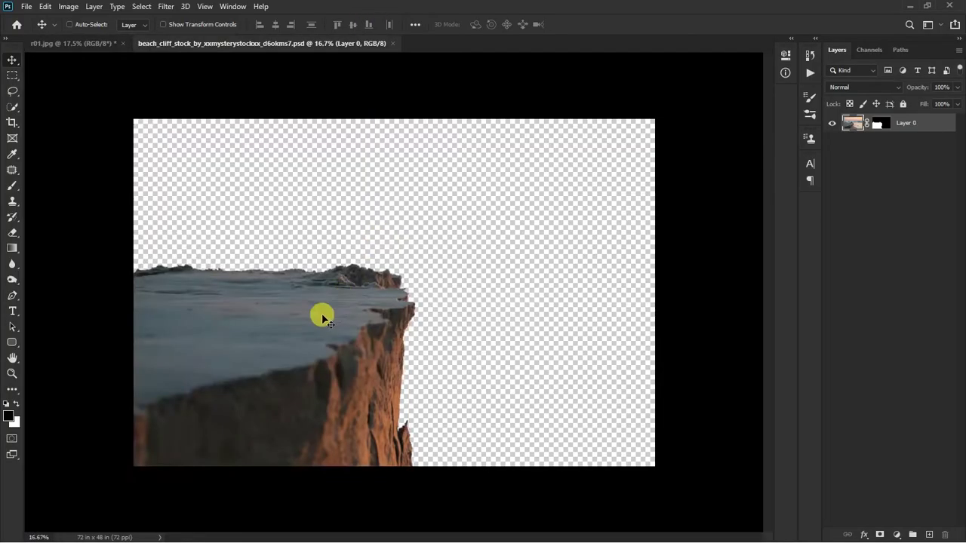
- Drag the beach cliff cutout into the blank r01 document
drag(322, 317, 380, 362)
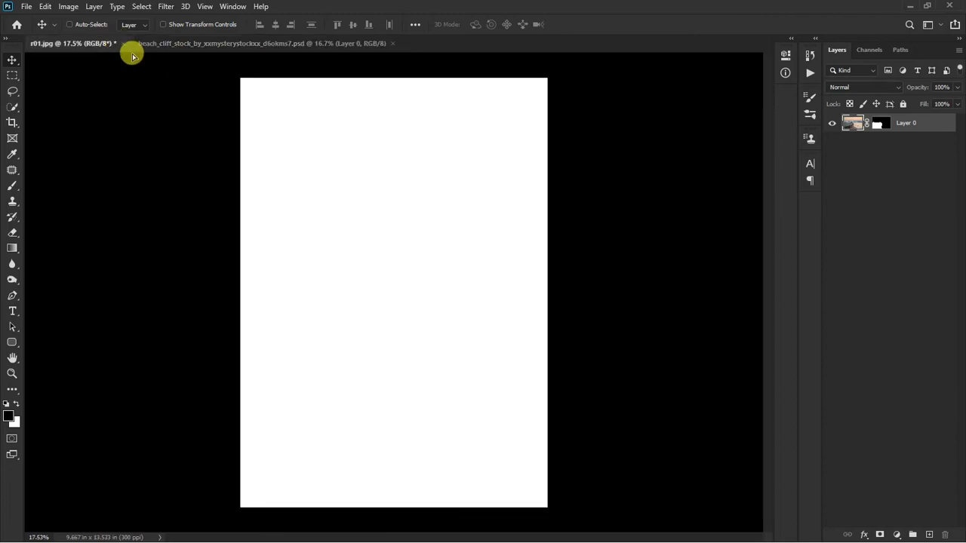
- Scale the cliff down and place it in the bottom-left corner of the canvas
key(ctrl+t)
drag(685, 146, 433, 380)
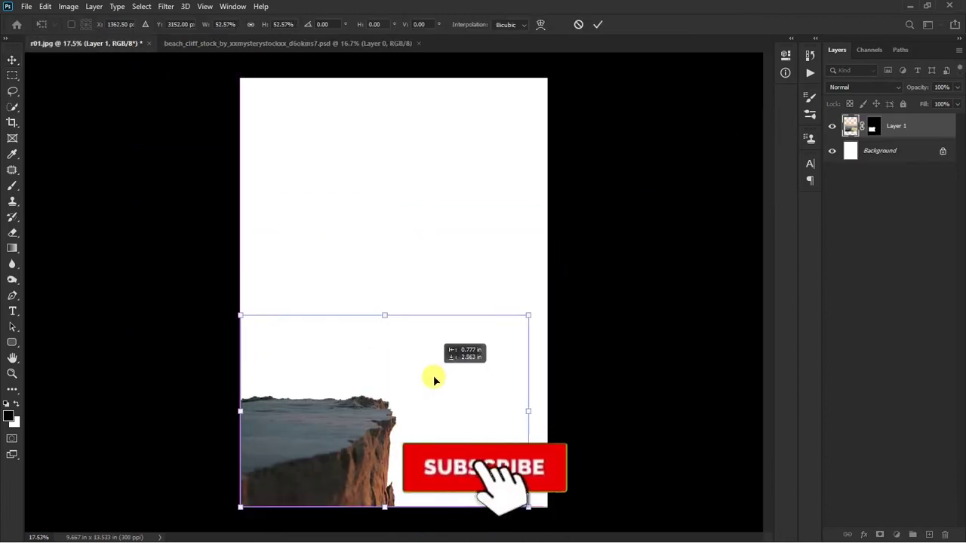
key(Return)
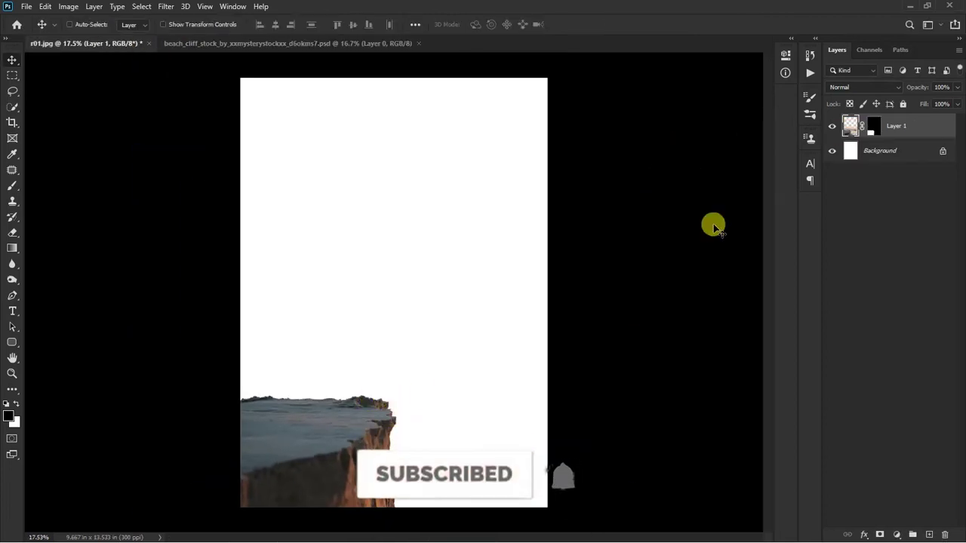
- Add the man photo, flip him horizontally, and scale him to stand on the cliff
key(alt+Tab)
mouse_move(397, 121)
mouse_down()
mouse_move(352, 224)
mouse_move(137, 45)
mouse_up()
key(ctrl+t)
right_click(340, 381)
click(377, 351)
drag(358, 377, 307, 367)
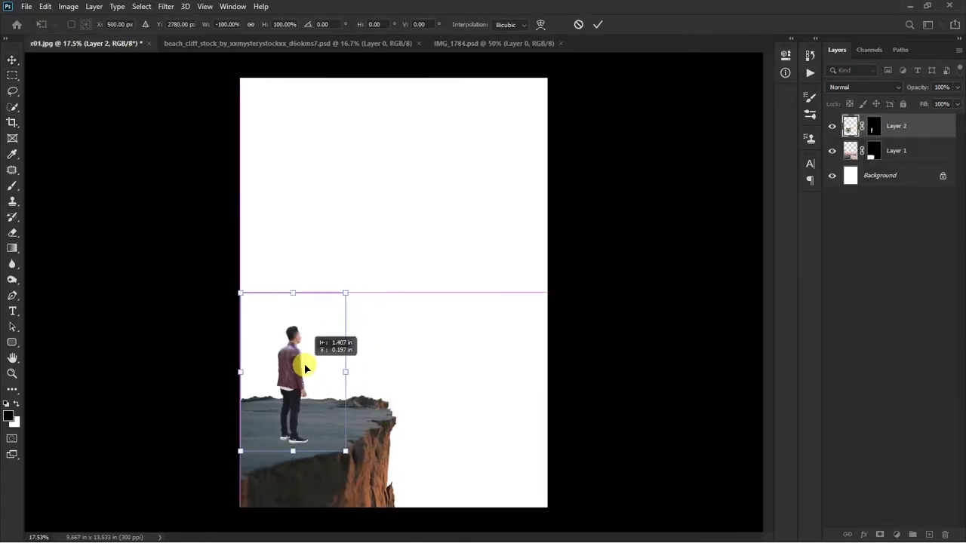
scroll(308, 438, up, 2)
drag(352, 244, 334, 274)
key(Return)
scroll(295, 460, up, 2)
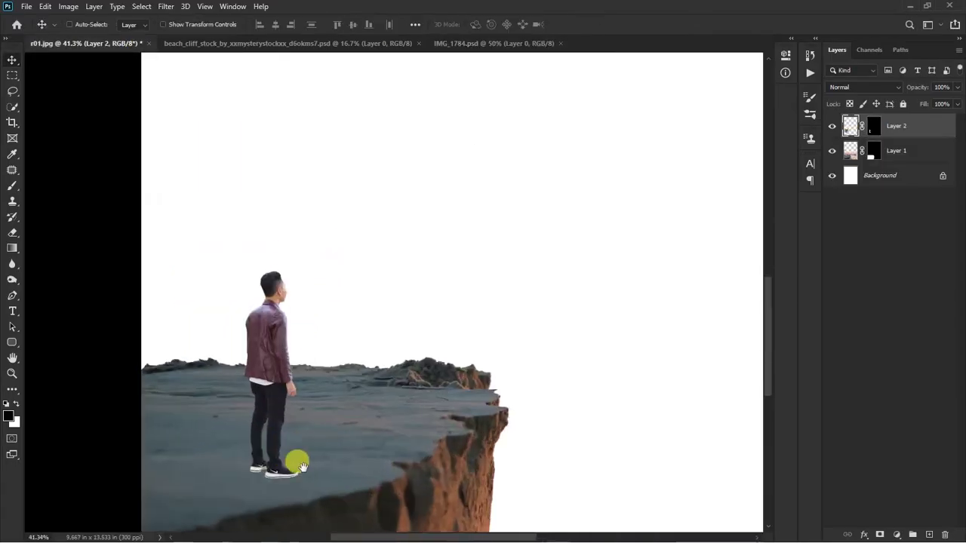
mouse_move(873, 126)
mouse_down()
mouse_move(880, 141)
mouse_move(882, 132)
mouse_up()
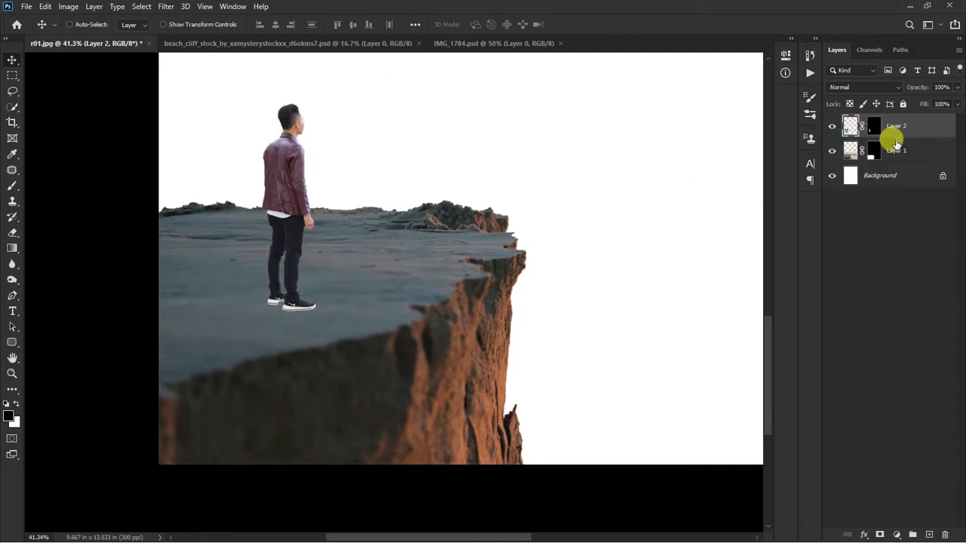
- Paint soft shadows under the man's shoes with a size 50 black brush at 19% opacity
scroll(308, 280, up, 5)
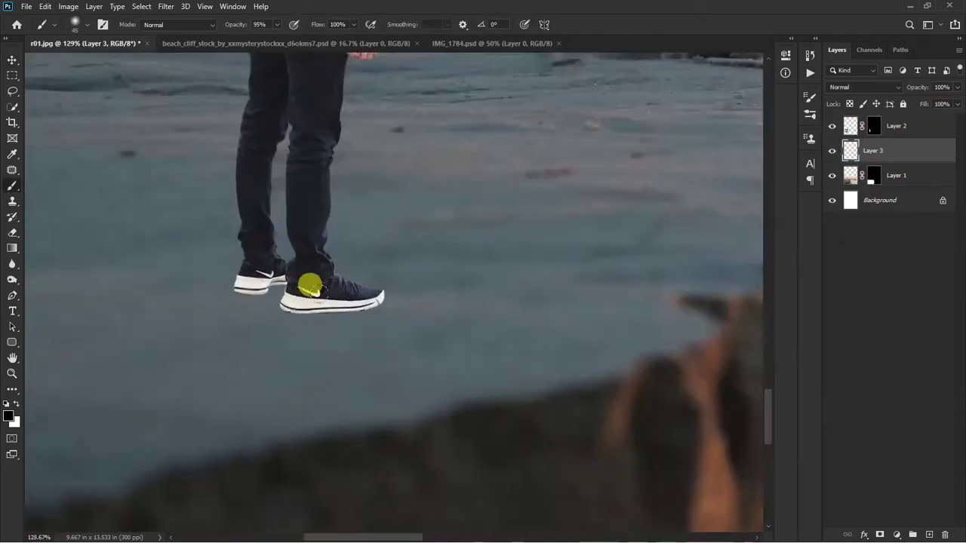
scroll(400, 290, up, 3)
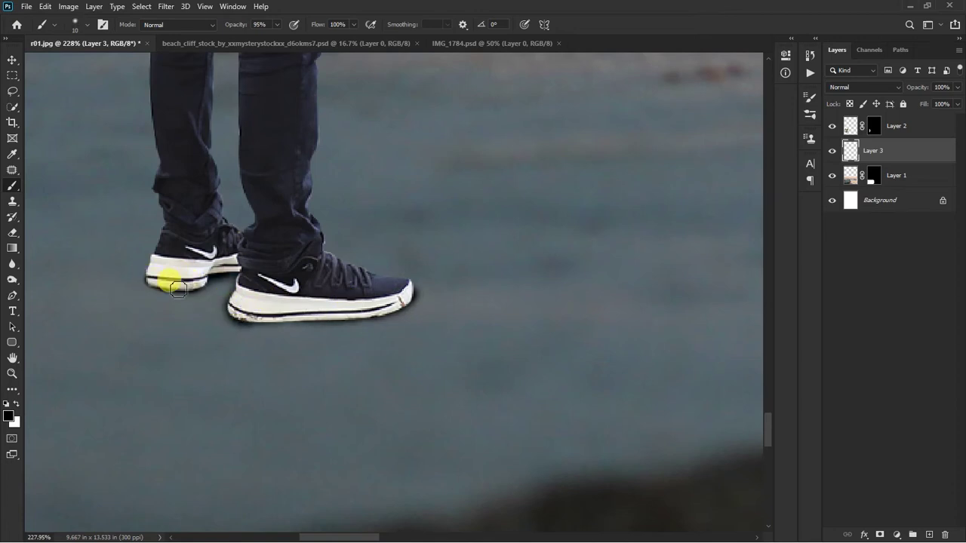
scroll(329, 287, down, 3)
key(bracketright)
drag(256, 43, 233, 37)
key(bracketright)
key(bracketright)
scroll(189, 244, down, 3)
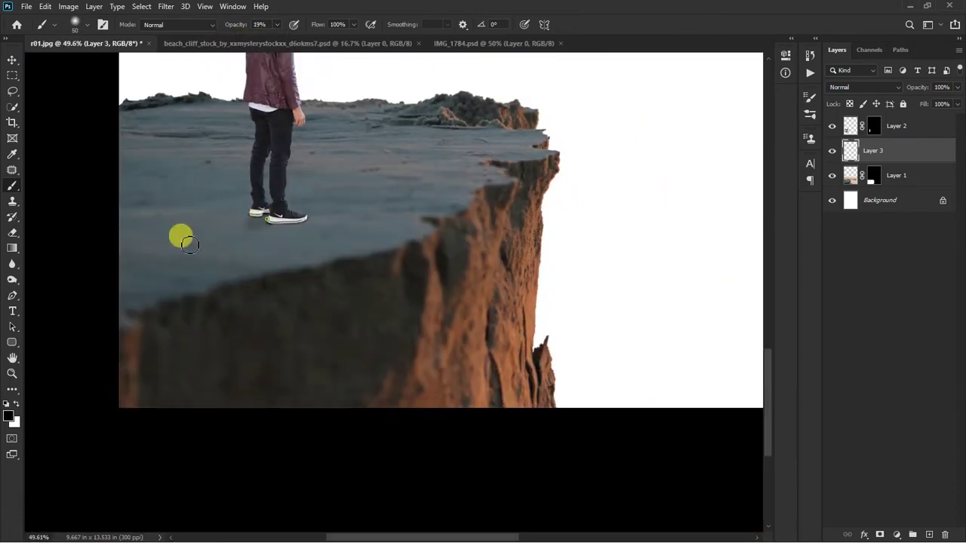
scroll(337, 296, down, 1)
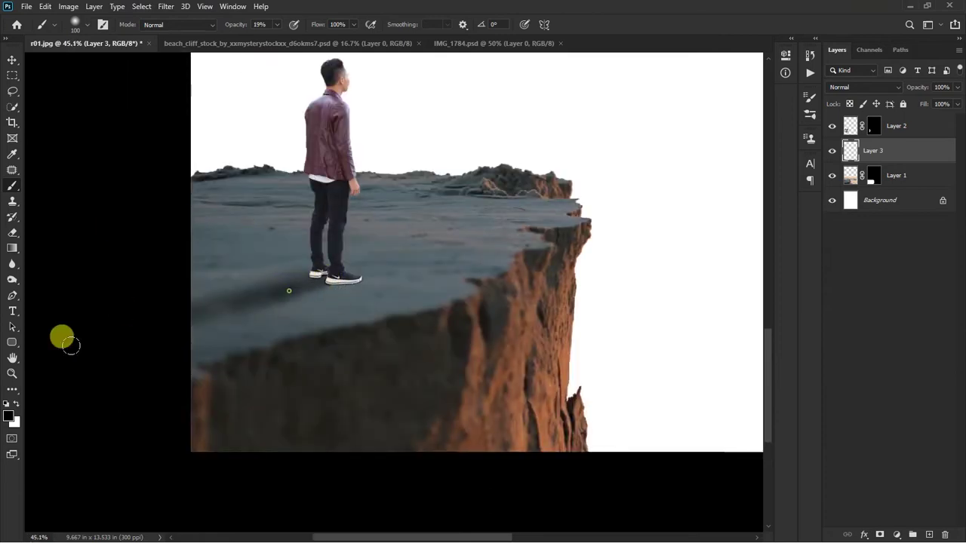
key(v)
scroll(332, 339, up, 5)
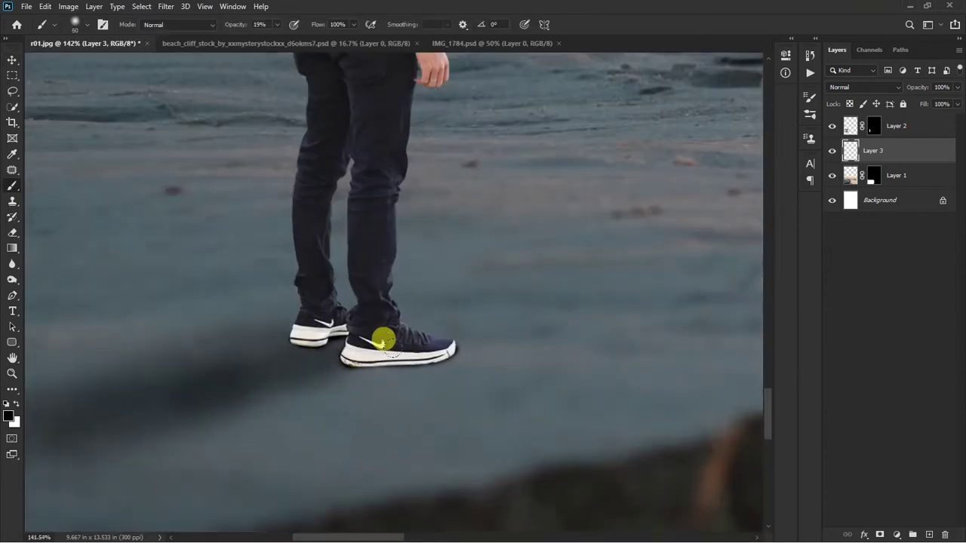
scroll(332, 332, down, 3)
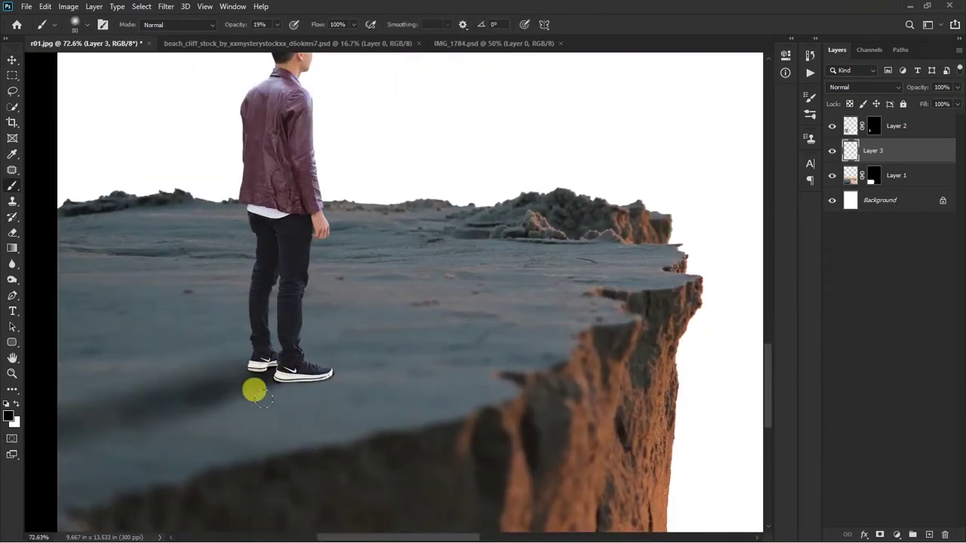
scroll(271, 310, up, 4)
scroll(312, 345, down, 3)
scroll(377, 354, down, 6)
click(363, 43)
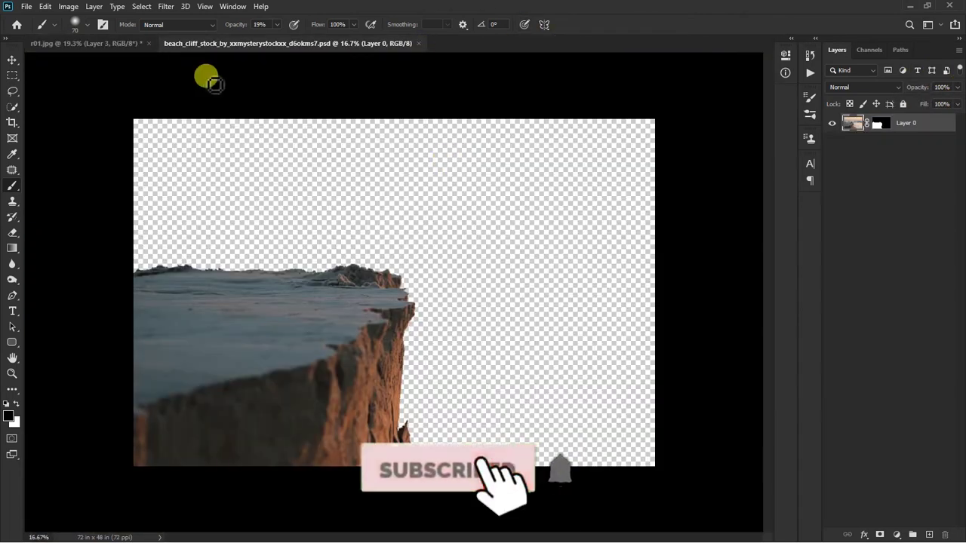
- Close the beach_cliff source document and return to r01
click(113, 43)
click(363, 43)
click(420, 43)
- Place the ocean photo below the cliff layer and scale it to fill the lower canvas
key(alt+Tab)
click(582, 119)
drag(424, 237, 420, 235)
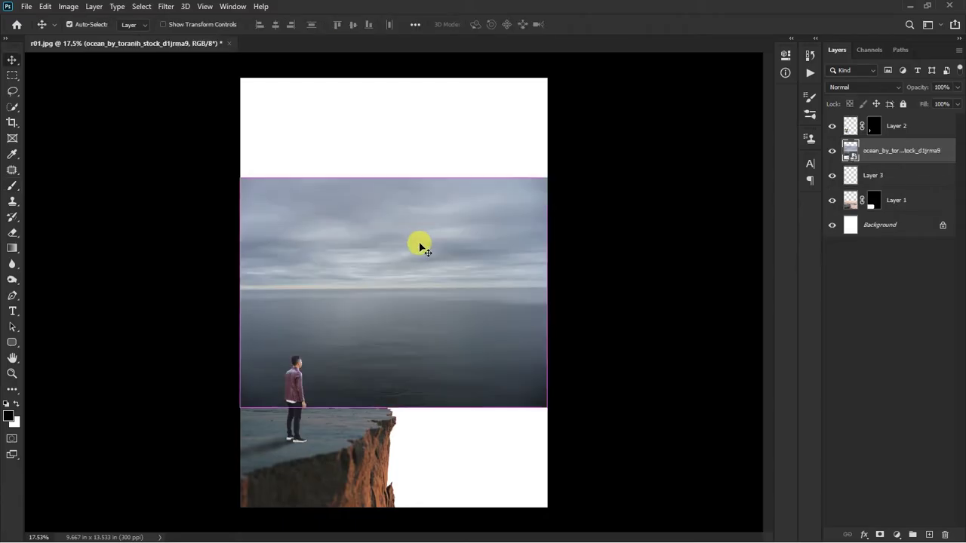
key(ctrl+bracketleft)
key(ctrl+bracketleft)
drag(433, 282, 433, 392)
key(ctrl+t)
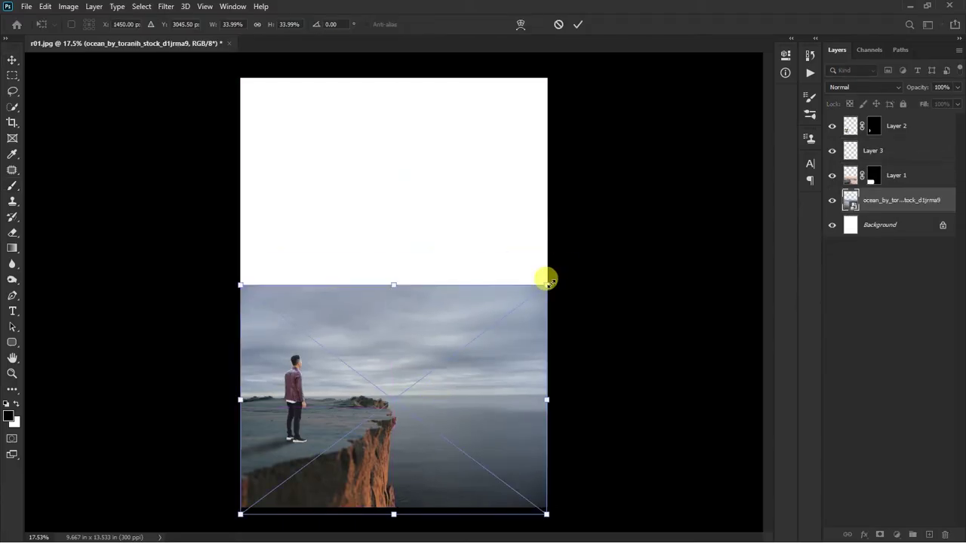
drag(548, 271, 566, 270)
- Add the mad_sky stormy sky photo across the top of the canvas
key(alt+Tab)
mouse_move(487, 113)
mouse_down()
mouse_move(436, 245)
mouse_move(400, 165)
mouse_up()
right_click(879, 200)
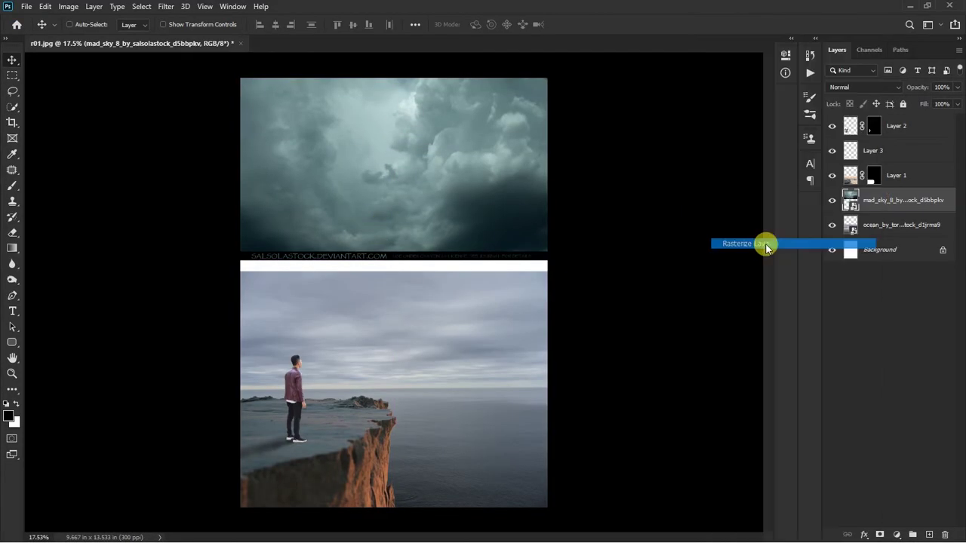
- Rasterize the sky, trim its watermark, enlarge it over the upper canvas, and fade the horizon
click(772, 243)
key(m)
drag(228, 250, 494, 283)
key(ctrl+t)
drag(547, 249, 587, 252)
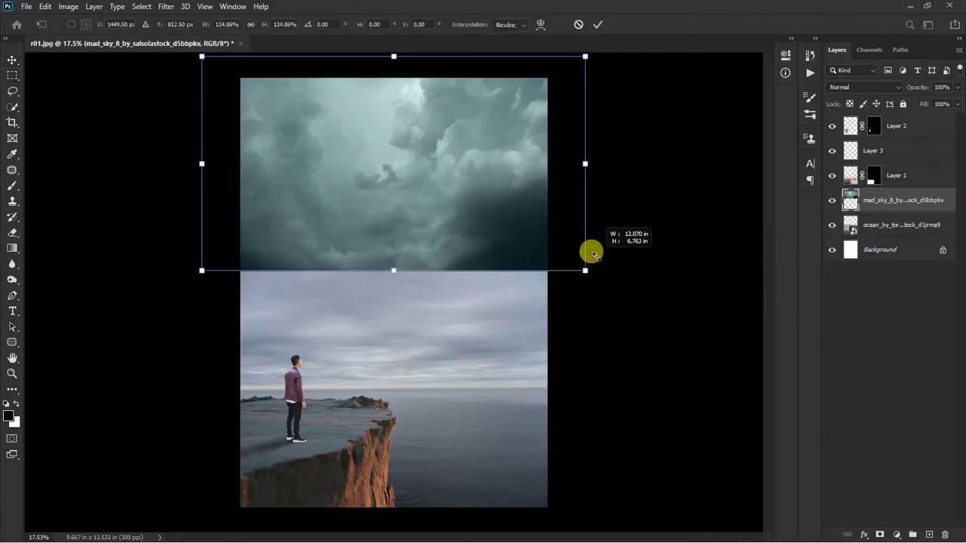
drag(573, 286, 629, 315)
mouse_move(619, 133)
mouse_down()
mouse_move(619, 198)
mouse_move(679, 91)
mouse_up()
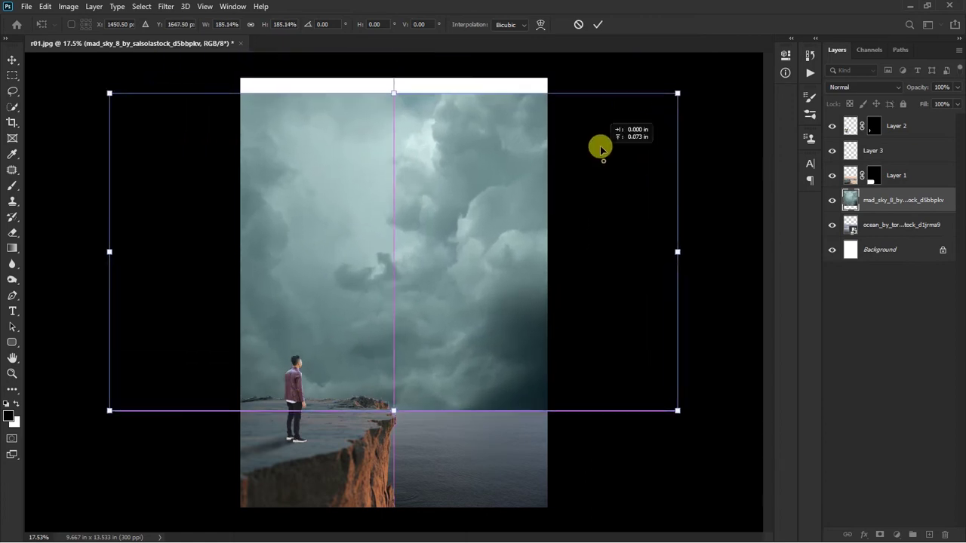
drag(604, 161, 505, 159)
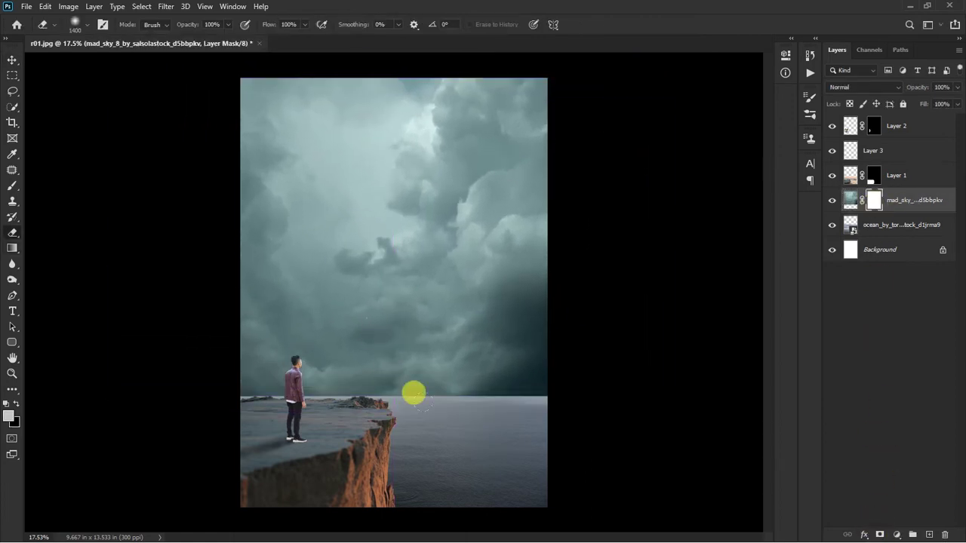
drag(491, 379, 337, 388)
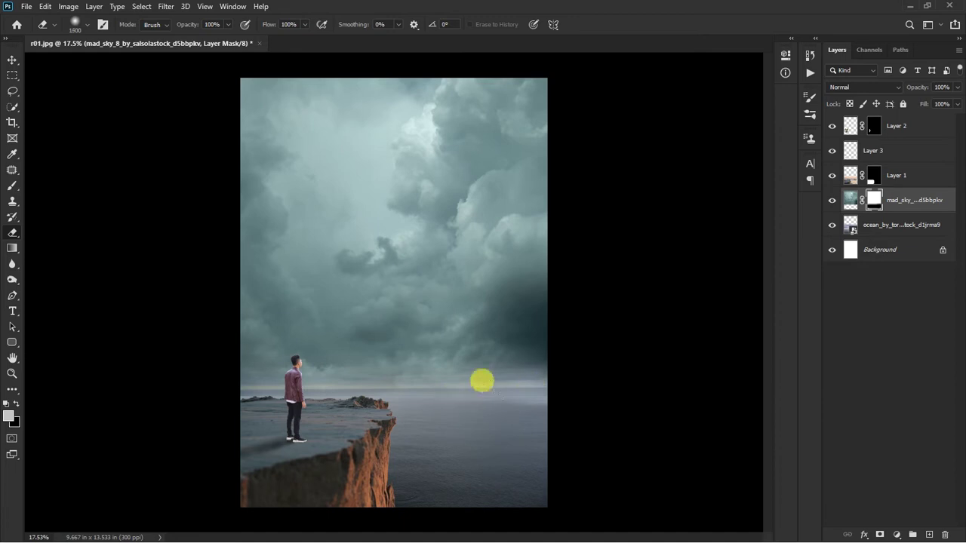
drag(481, 381, 339, 401)
- Apply Color Balance to the ocean layer and bring in the moon image
click(890, 226)
key(ctrl+b)
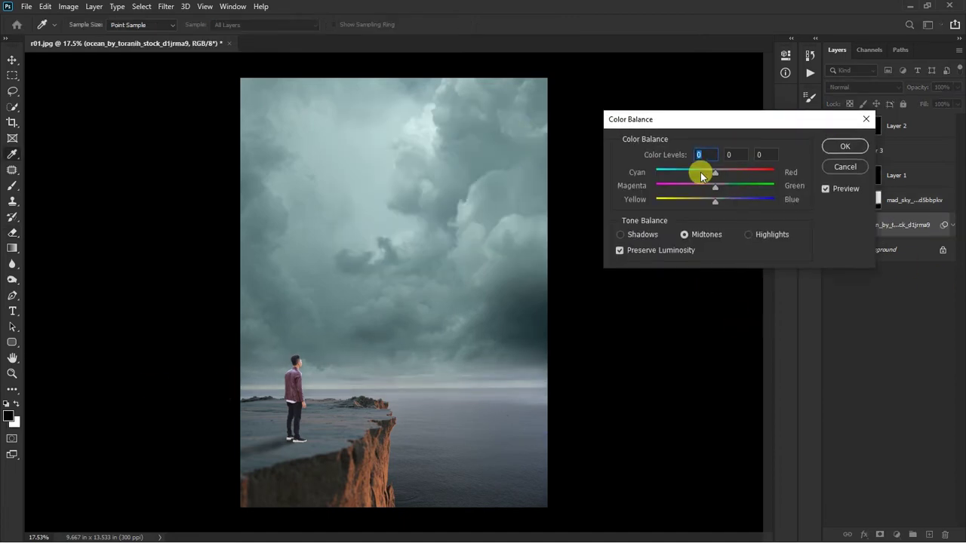
click(844, 146)
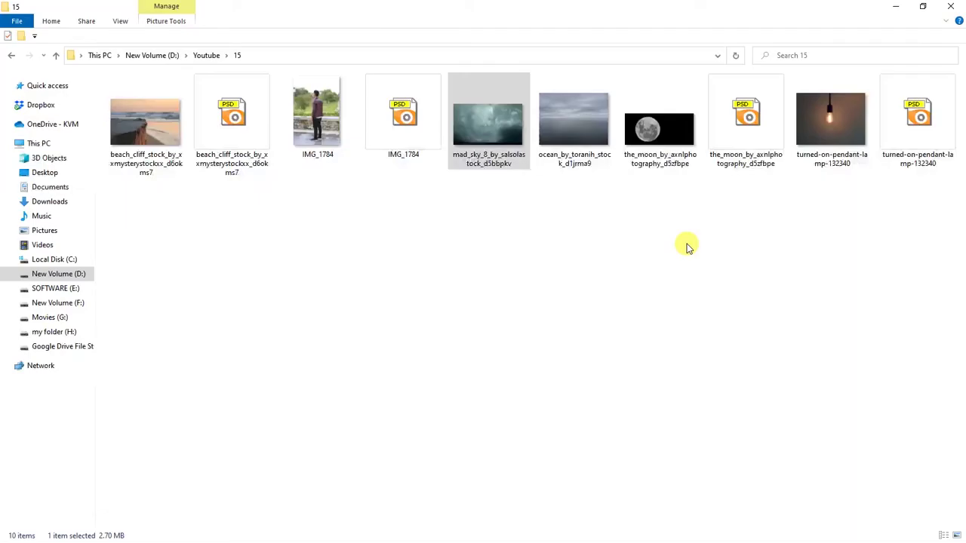
double_click(746, 121)
mouse_move(410, 156)
mouse_down()
mouse_move(216, 43)
mouse_move(411, 262)
mouse_up()
- Move the moon layer above the sky, then enlarge it and position it in the upper sky
key(ctrl+bracketright)
drag(459, 286, 528, 302)
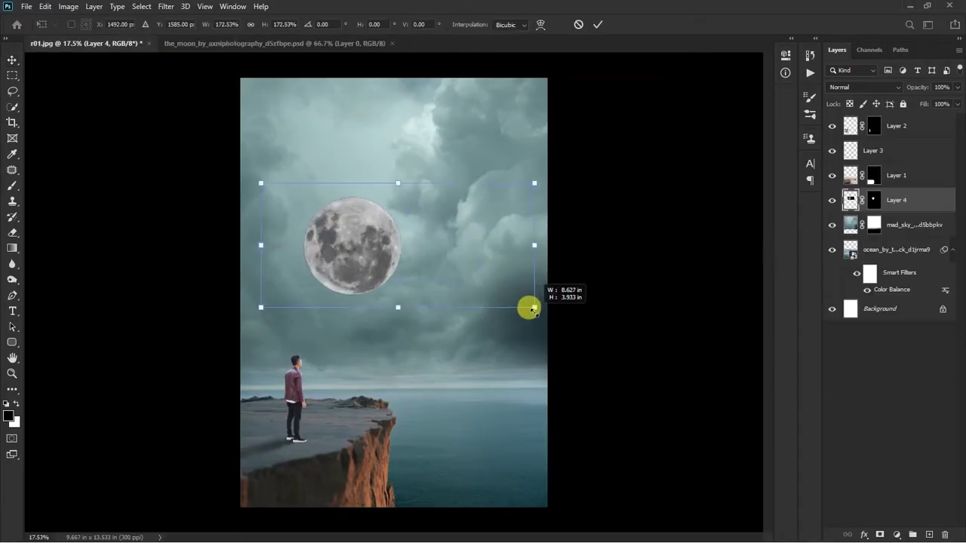
drag(392, 268, 438, 244)
drag(581, 269, 624, 298)
drag(431, 206, 435, 251)
key(Return)
- Add the pendant lamp, shrink it above the moon, and raise the moon to meet its socket
key(alt+Tab)
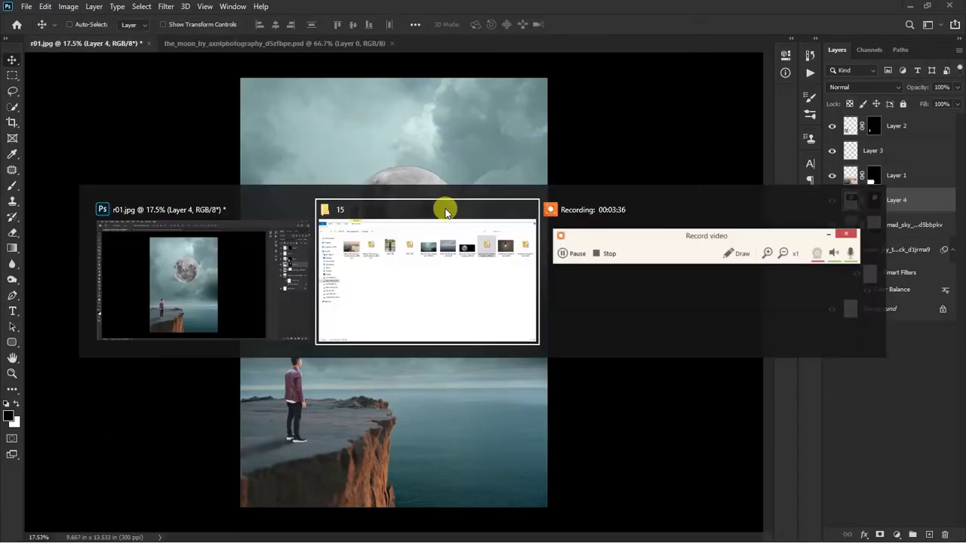
double_click(876, 128)
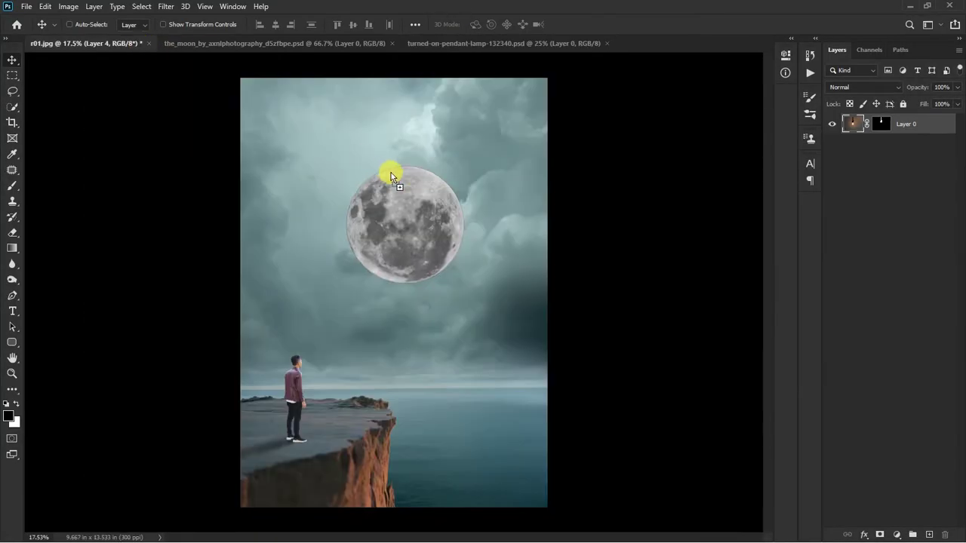
drag(181, 52, 406, 219)
key(ctrl+t)
drag(614, 393, 536, 340)
drag(475, 265, 473, 200)
key(Return)
scroll(421, 219, up, 3)
drag(421, 218, 473, 241)
scroll(414, 219, up, 5)
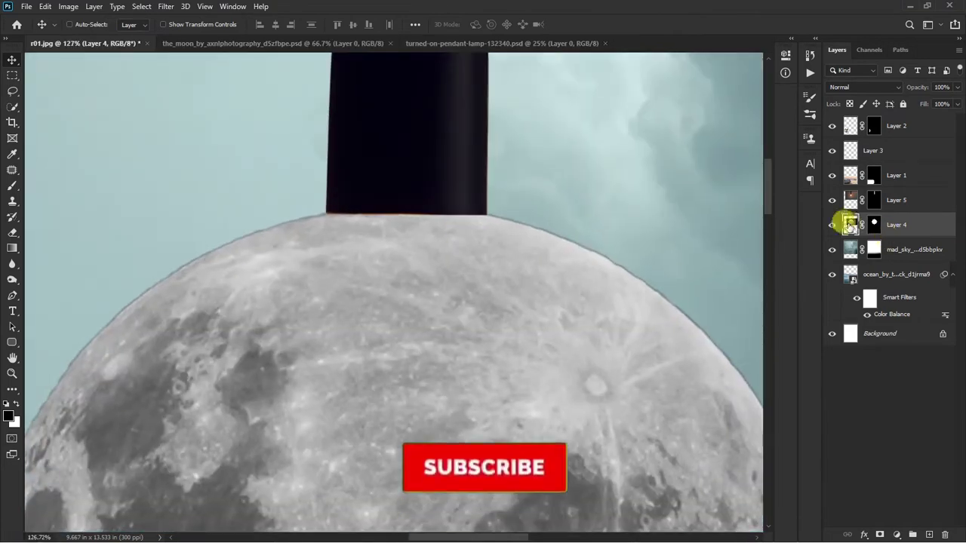
- Paint soft shading on a new layer along the lamp socket's lower edge
key(ctrl+shift+n)
key(b)
scroll(342, 196, up, 3)
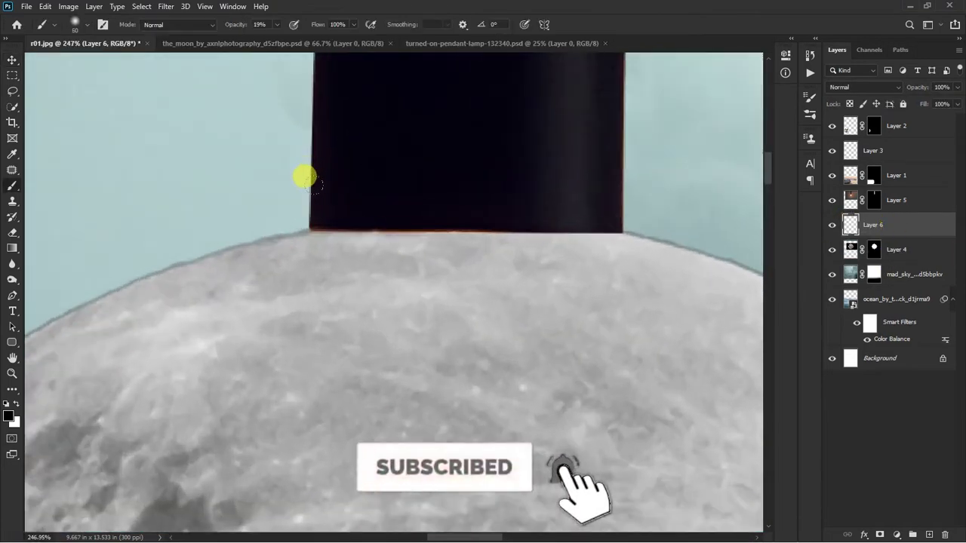
drag(386, 219, 339, 216)
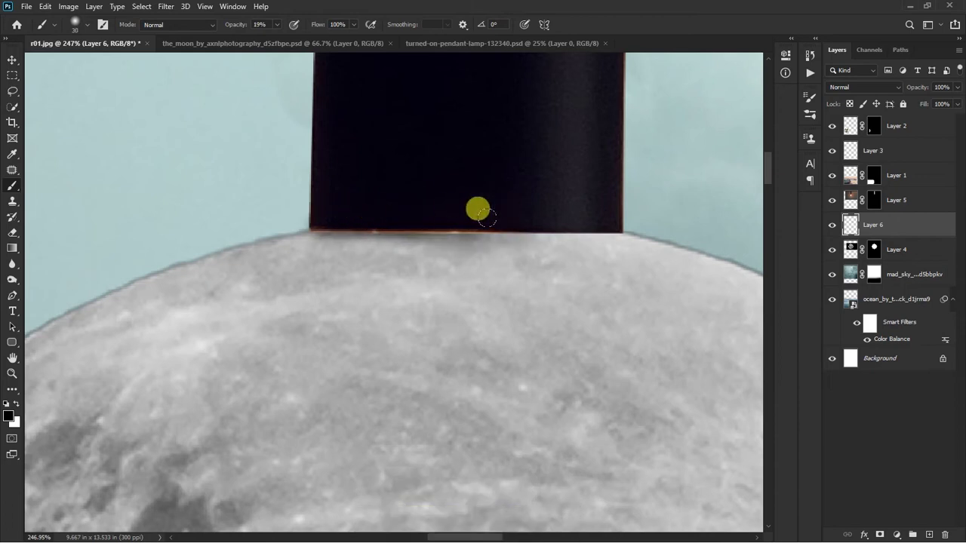
key(ctrl+0)
key(v)
click(943, 251)
- Give the moon layer a white 250 px Outer Glow
click(832, 249)
click(833, 249)
double_click(932, 249)
click(523, 282)
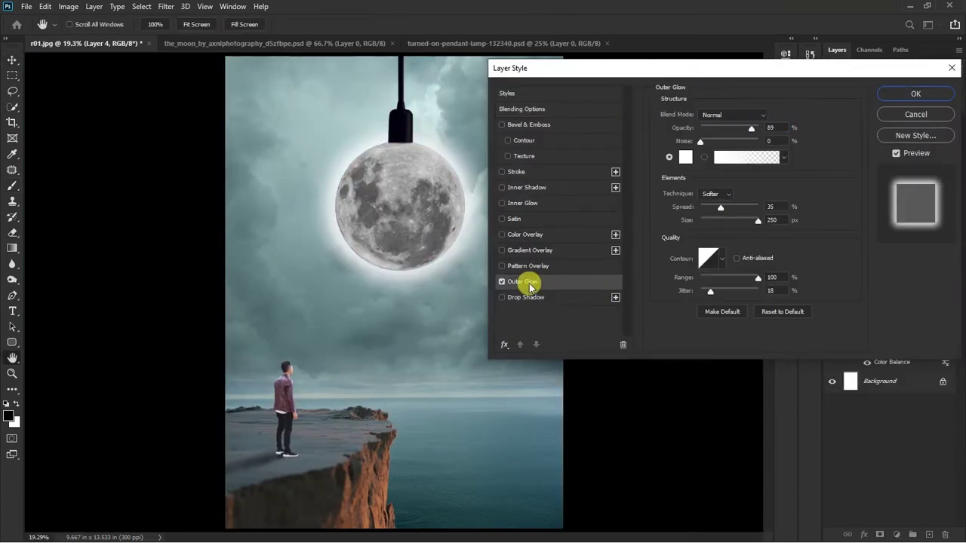
drag(723, 207, 728, 211)
- Add a 36% opacity, 100% choke, 250 px Inner Glow with the second contour preset
click(528, 203)
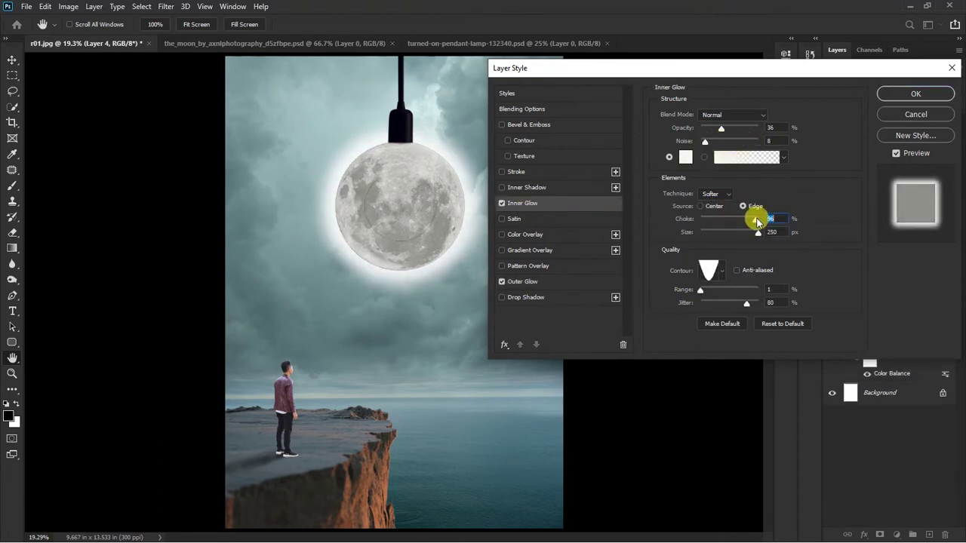
click(721, 270)
click(709, 272)
click(587, 124)
click(721, 273)
click(722, 273)
click(721, 274)
click(668, 299)
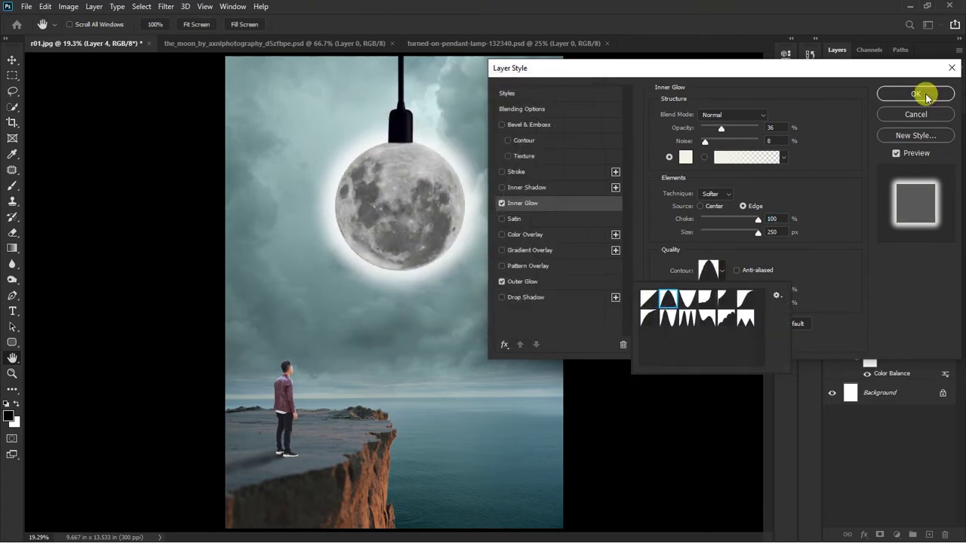
click(916, 93)
scroll(671, 340, down, 2)
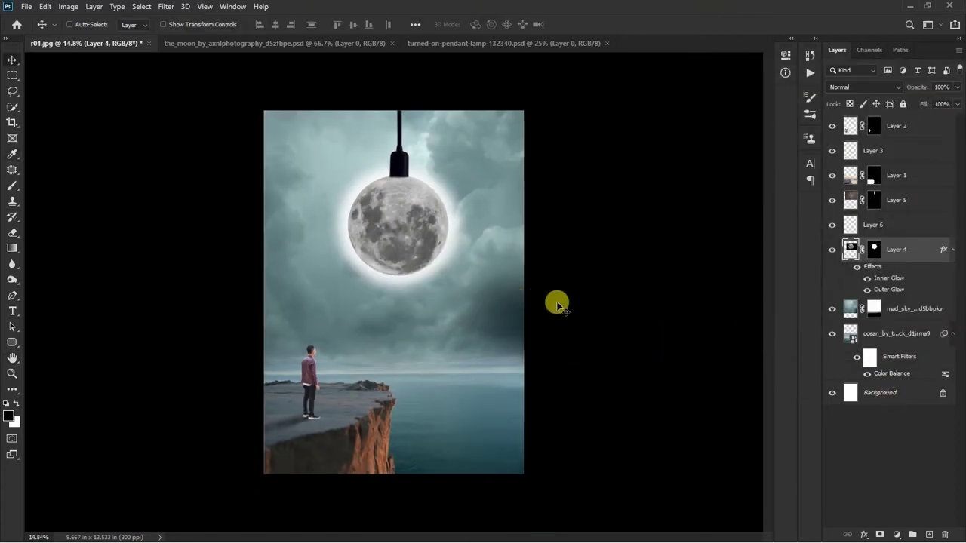
- Add a Curves adjustment layer and pull the curve down to darken the scene
click(897, 535)
click(887, 383)
drag(679, 191, 709, 192)
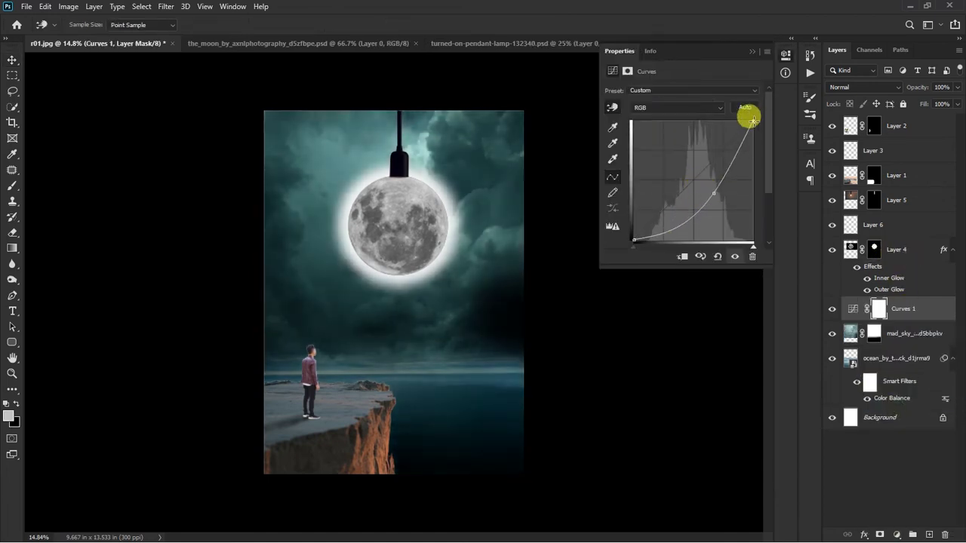
drag(716, 191, 717, 194)
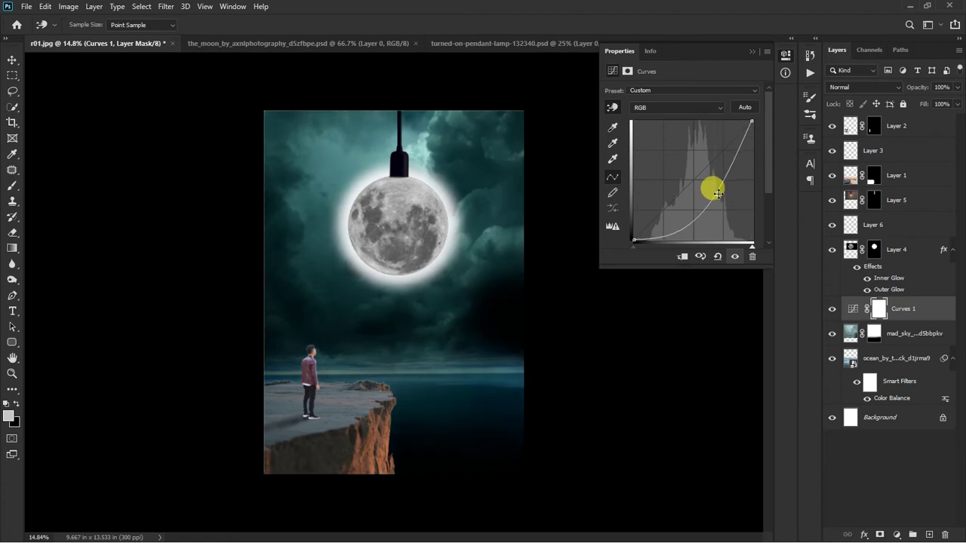
- Paint the Curves 1 mask around the moon with a large soft black brush
click(878, 310)
key(b)
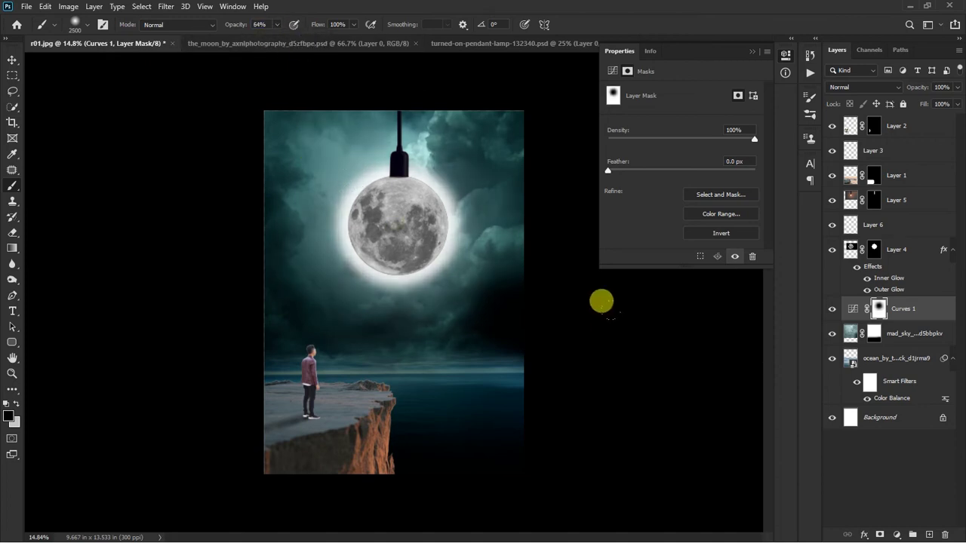
scroll(328, 384, up, 3)
scroll(328, 244, up, 3)
- Select Layer 2 and toggle its visibility to compare the man
click(863, 127)
click(832, 126)
click(873, 127)
- Create Layer 7 and load the man's mask outline as a selection
key(ctrl+shift+n)
key(Return)
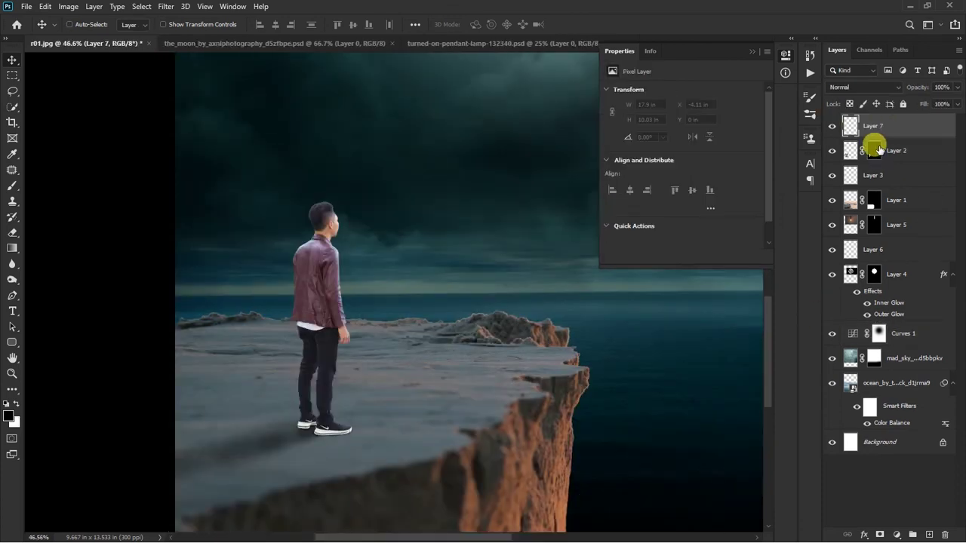
click(876, 151)
ctrl+click(874, 151)
click(873, 126)
- Paint white light on Layer 7 inside the man's outline with a small brush
scroll(524, 227, down, 2)
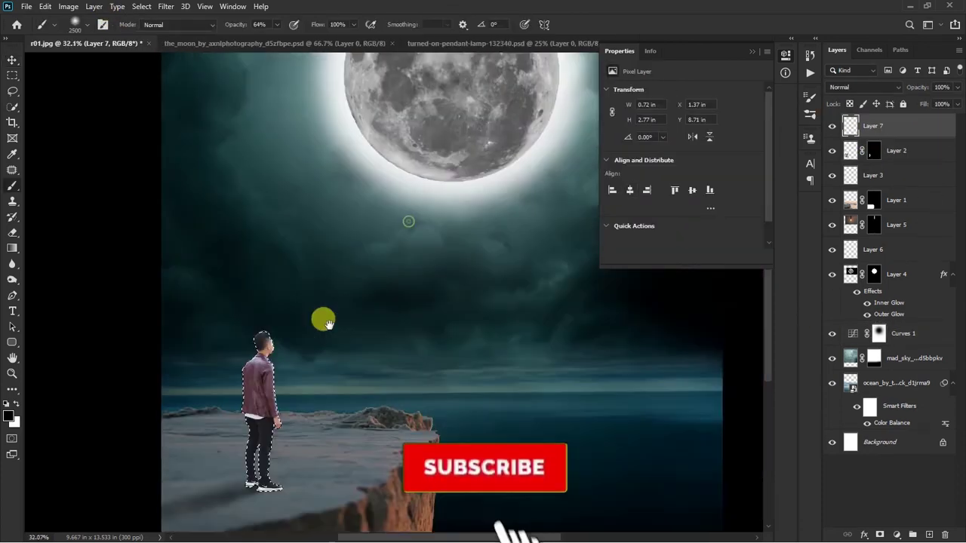
key(b)
scroll(231, 282, up, 4)
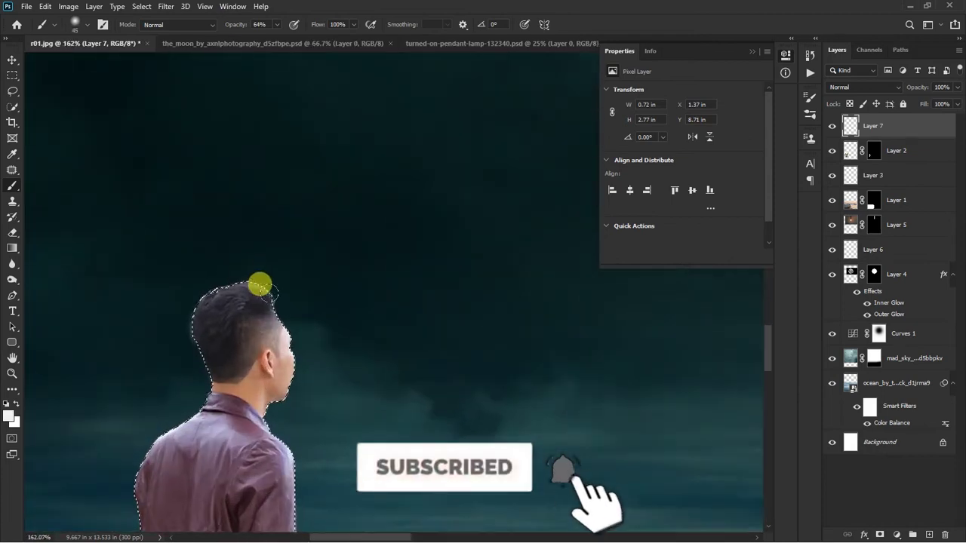
scroll(259, 282, up, 2)
key(bracketright)
scroll(296, 336, up, 1)
drag(296, 337, 341, 160)
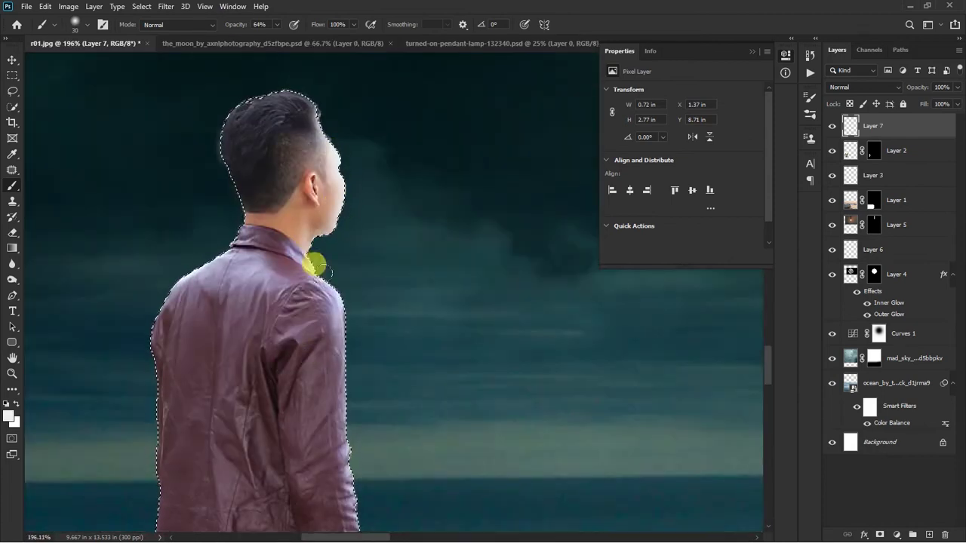
scroll(337, 302, down, 3)
scroll(359, 325, down, 3)
scroll(358, 242, down, 3)
scroll(403, 212, down, 2)
scroll(407, 215, down, 3)
scroll(388, 263, down, 1)
scroll(388, 263, up, 4)
scroll(298, 192, up, 1)
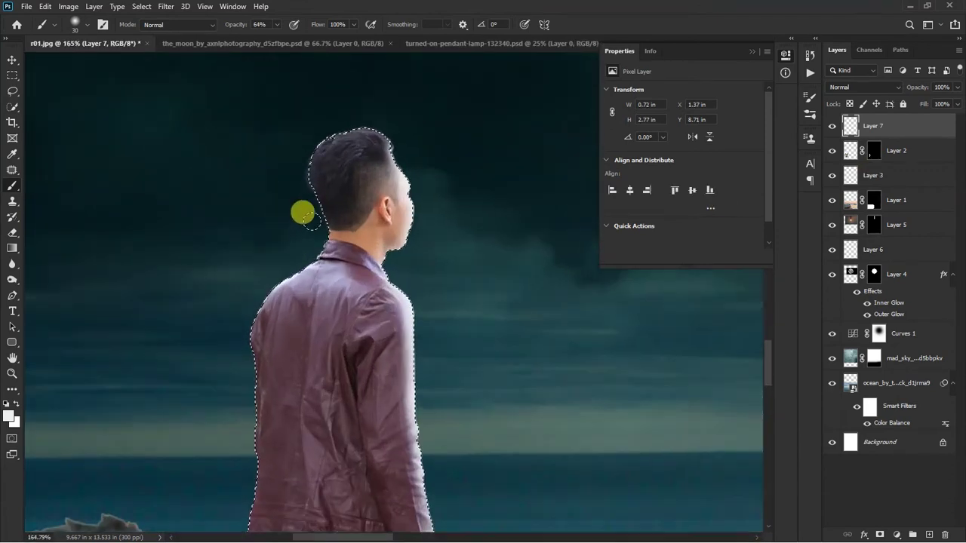
scroll(298, 198, down, 3)
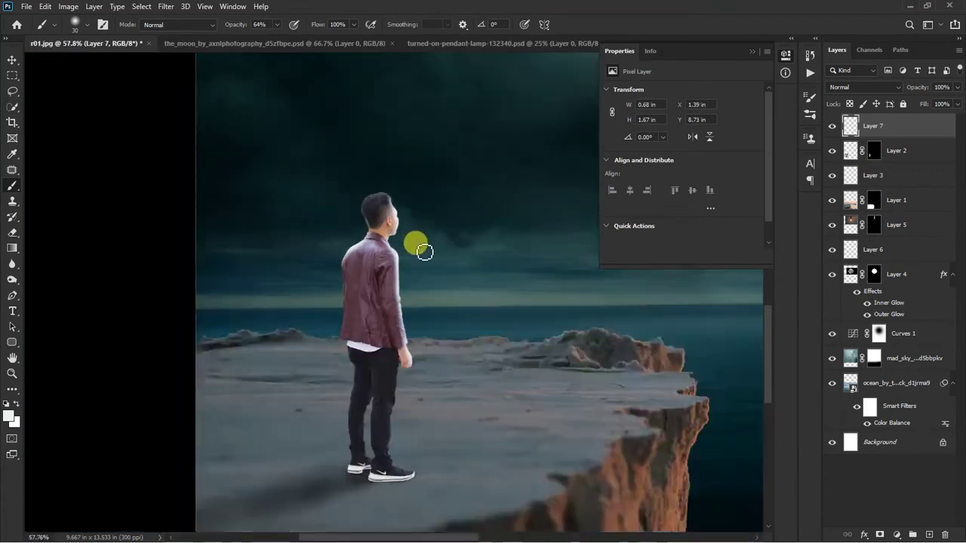
scroll(415, 244, down, 2)
scroll(576, 237, down, 1)
scroll(438, 280, down, 2)
- Apply a Curves adjustment to the cliff selected from Layer 1, then deselect
click(832, 200)
click(833, 200)
ctrl+click(851, 200)
key(ctrl+m)
drag(453, 79, 703, 47)
click(652, 191)
key(Return)
key(ctrl+d)
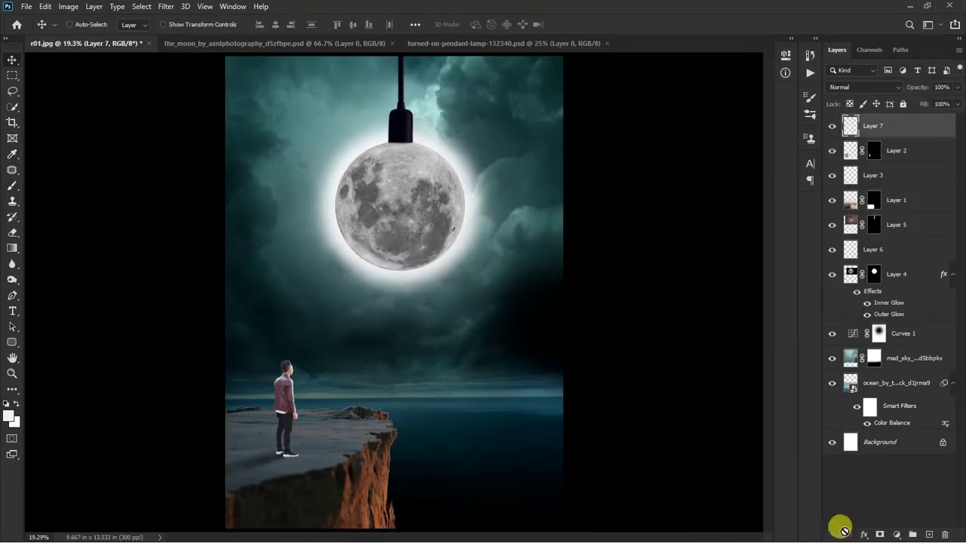
- Add Layer 8 on top and load the cliff's outline as a selection
scroll(567, 352, down, 1)
key(ctrl+shift+alt+n)
key(b)
scroll(371, 384, down, 2)
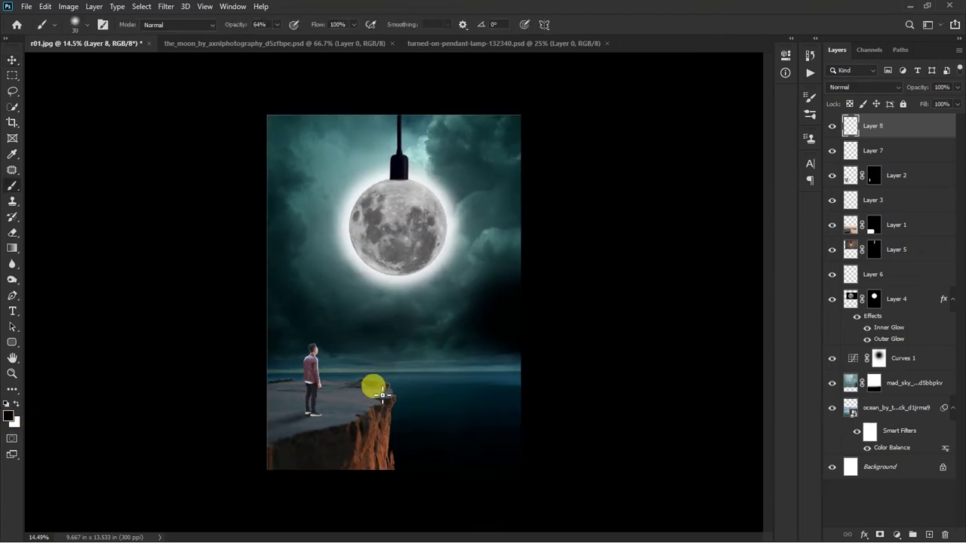
scroll(371, 384, down, 2)
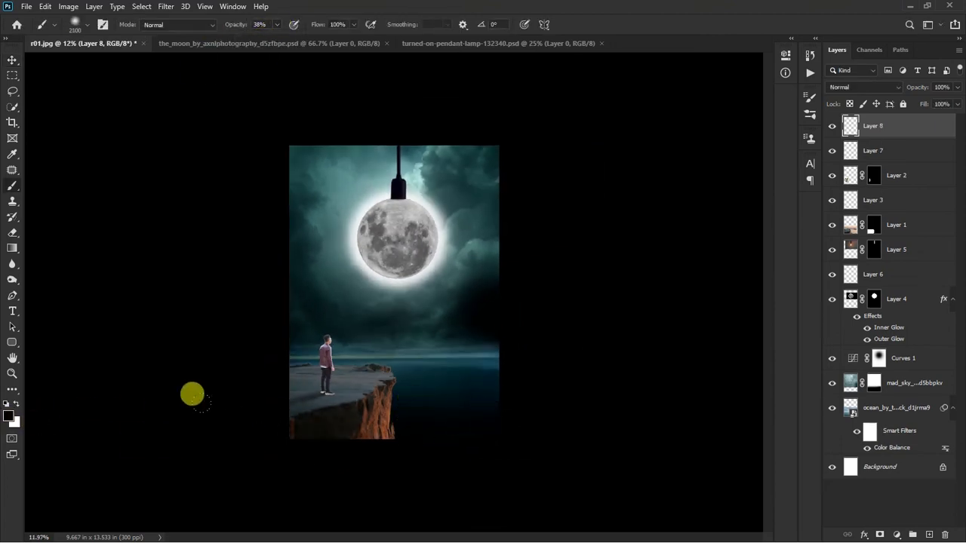
scroll(391, 400, up, 3)
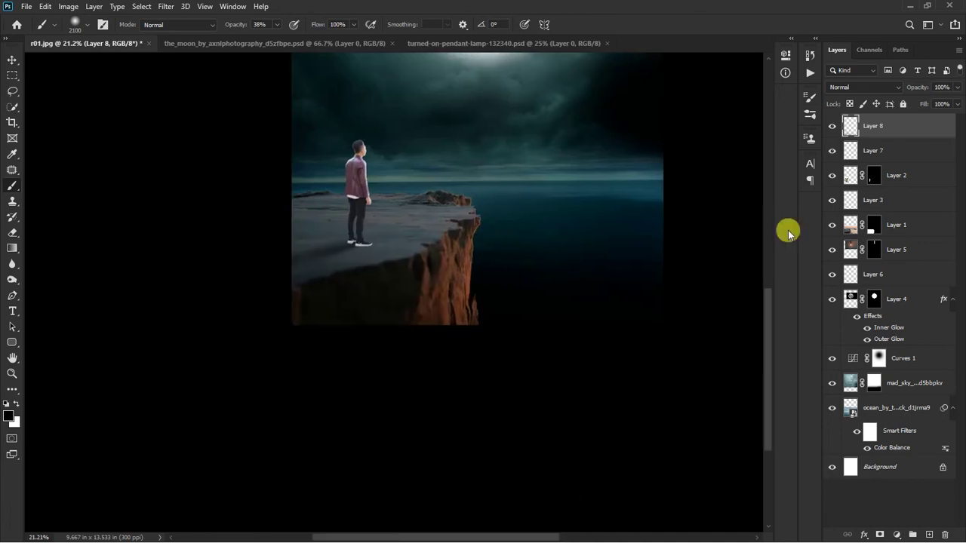
ctrl+click(871, 226)
- Add Layer 9 and paint dark shadow over the lower cliff face
scroll(309, 159, up, 1)
key(ctrl+shift+alt+n)
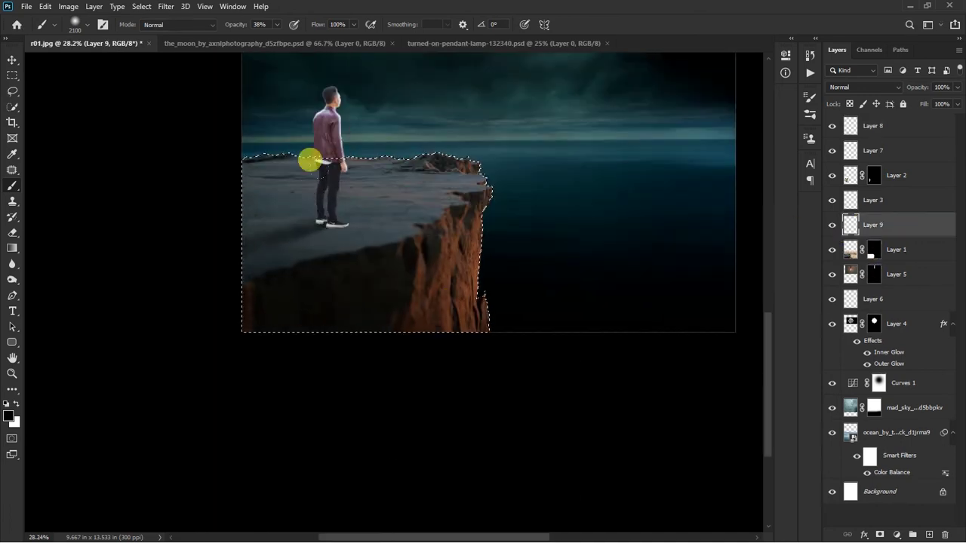
drag(470, 203, 355, 305)
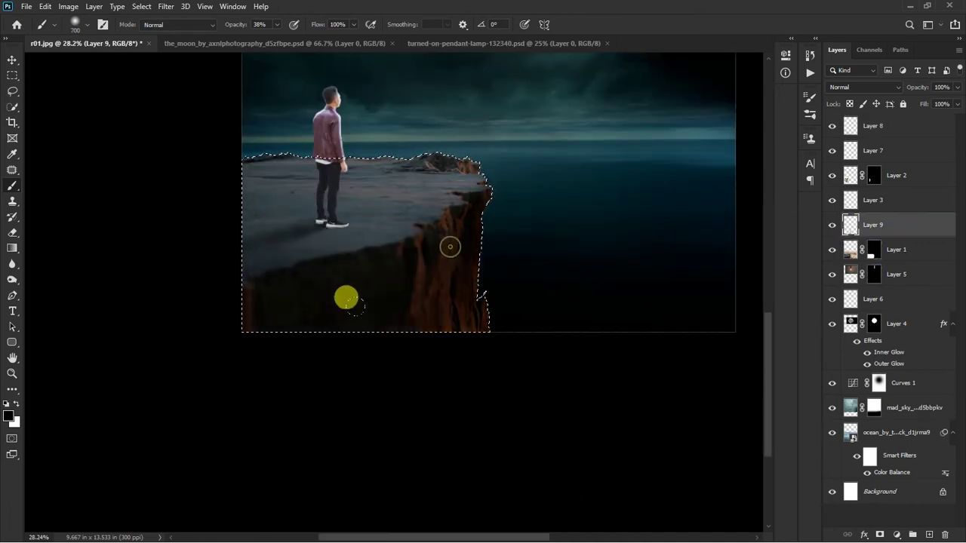
scroll(405, 272, down, 1)
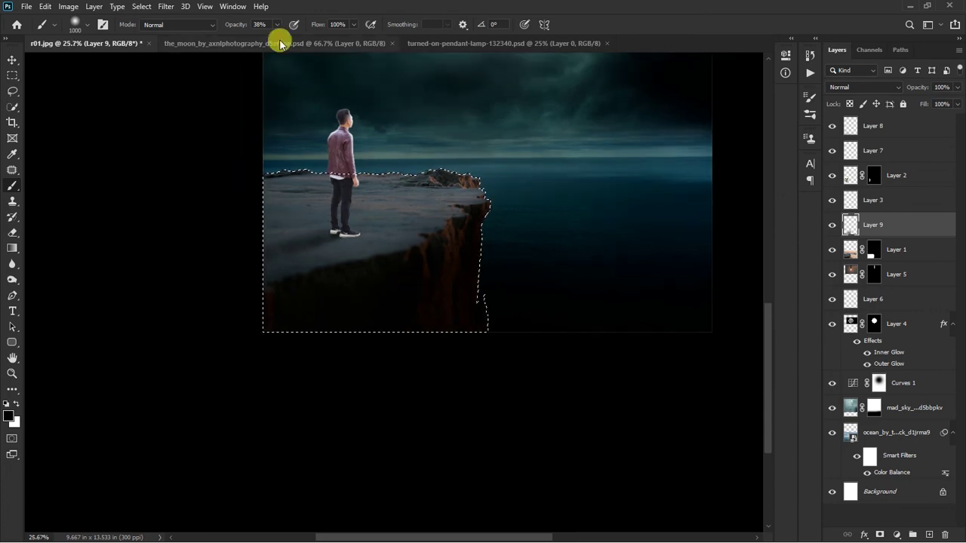
scroll(422, 207, up, 1)
key(bracketleft)
key(bracketleft)
key(bracketleft)
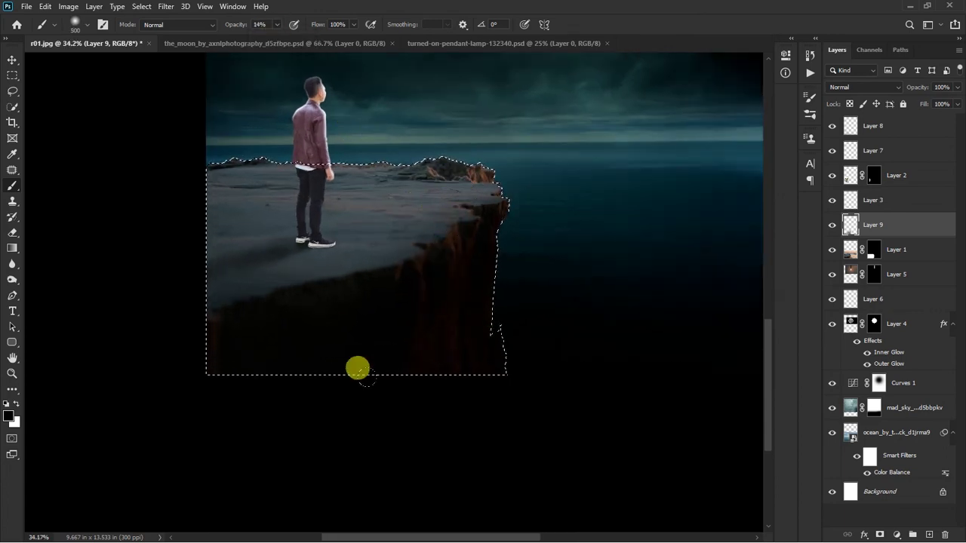
- Desaturate the cliff's orange rock on Layer 1 with the Sponge tool and compare Curves 1
key(o)
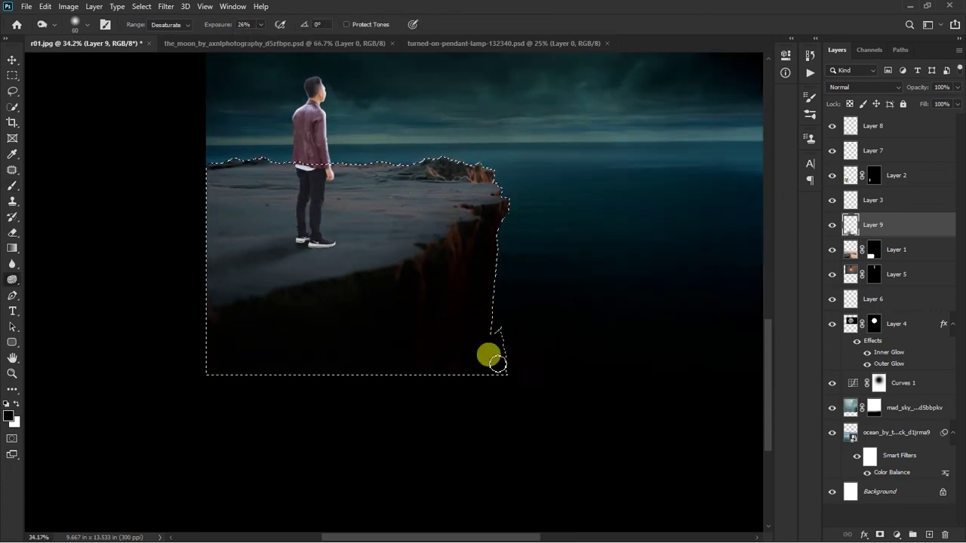
key(alt+bracketleft)
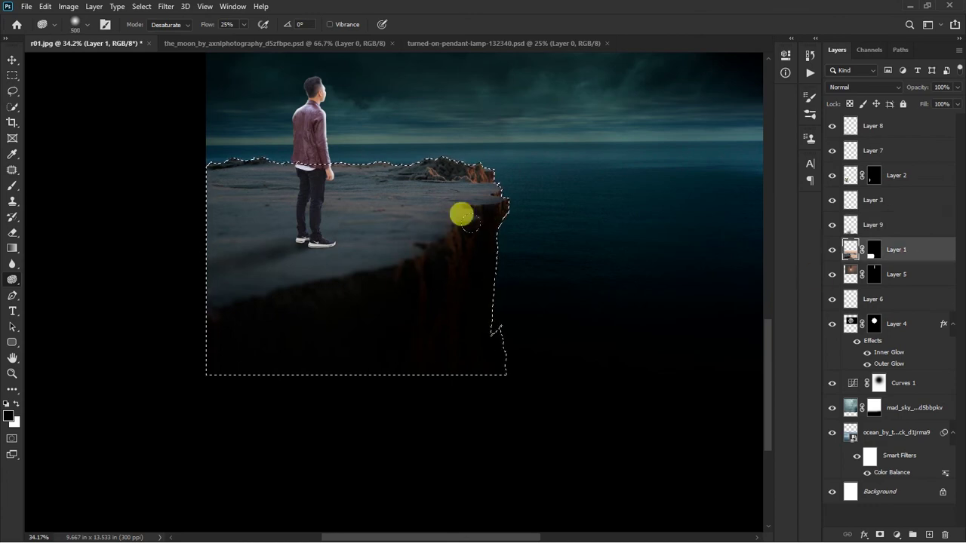
scroll(453, 347, down, 1)
scroll(491, 363, down, 2)
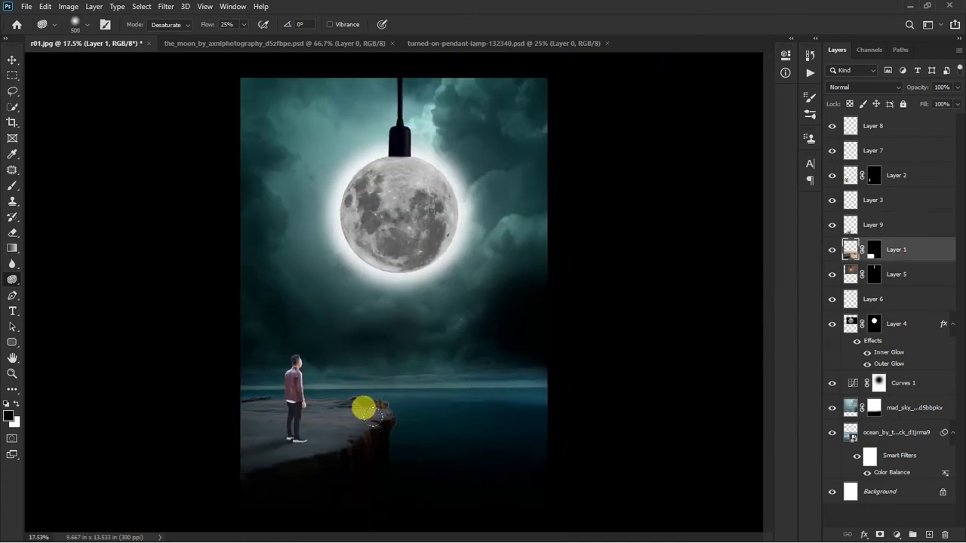
scroll(364, 408, up, 1)
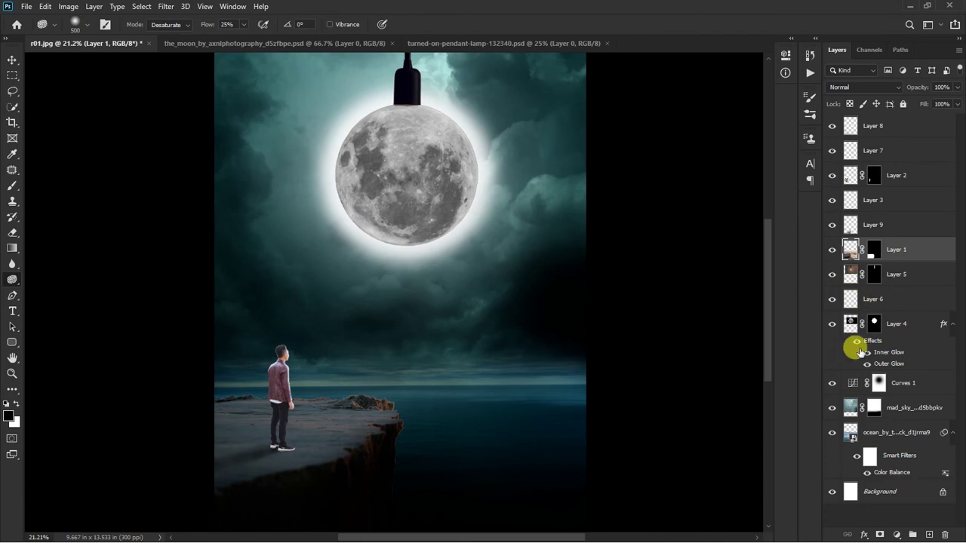
click(832, 382)
click(832, 382)
click(878, 383)
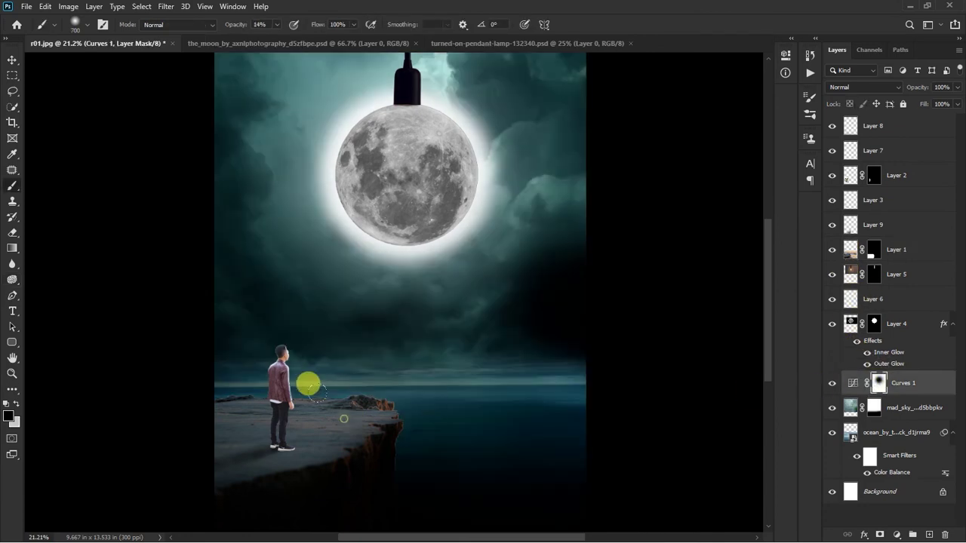
scroll(471, 371, down, 2)
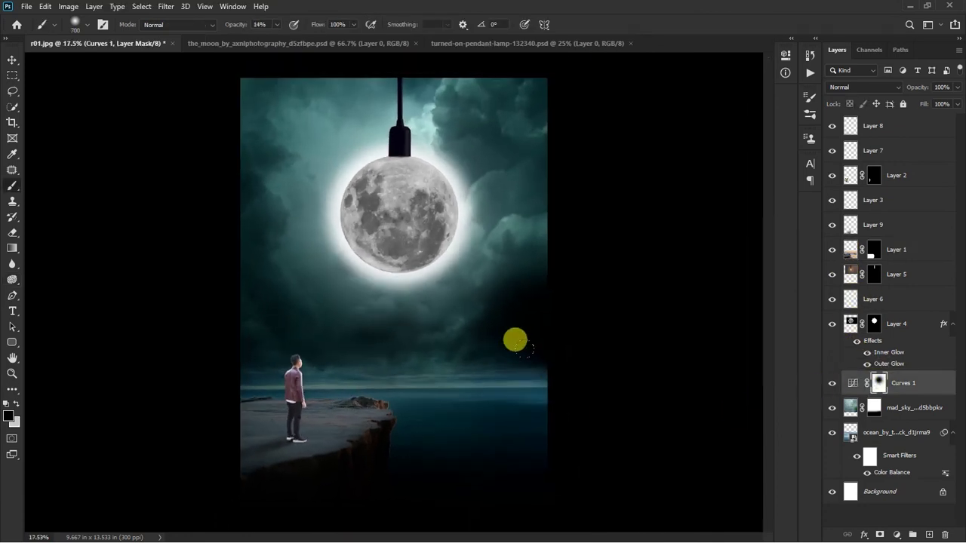
click(898, 125)
- Add a Color Balance adjustment layer with Cyan-Red -10 and Yellow-Blue +33
click(898, 535)
click(887, 427)
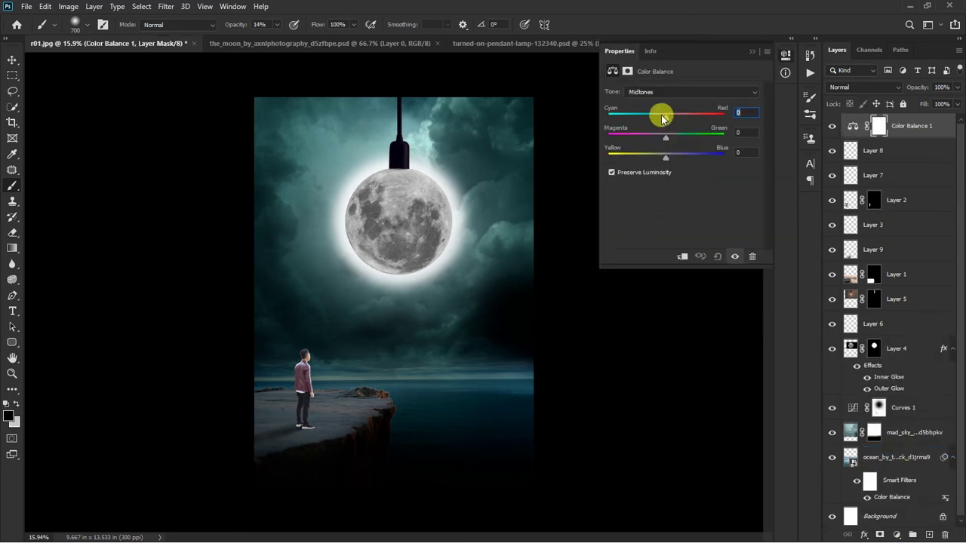
drag(655, 121, 659, 120)
drag(666, 157, 685, 161)
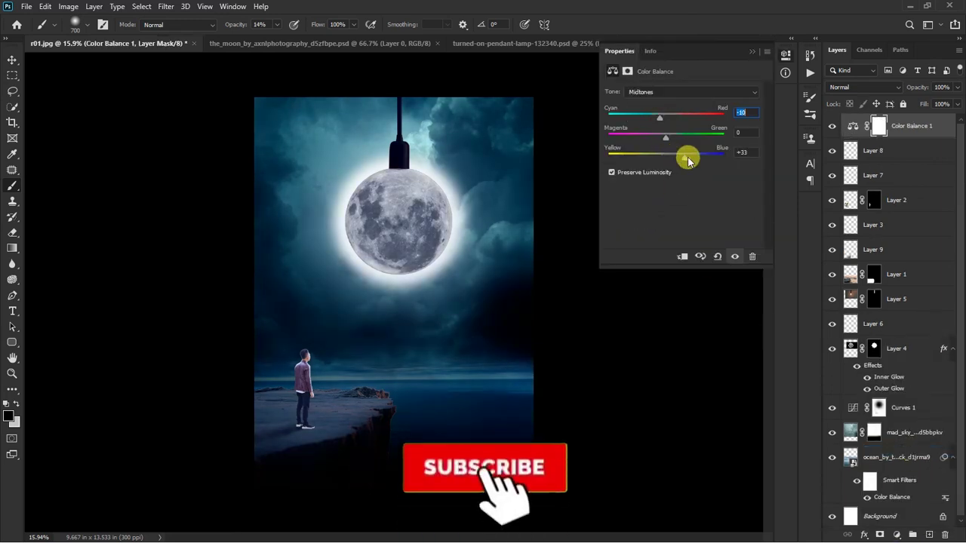
click(752, 51)
scroll(503, 222, up, 1)
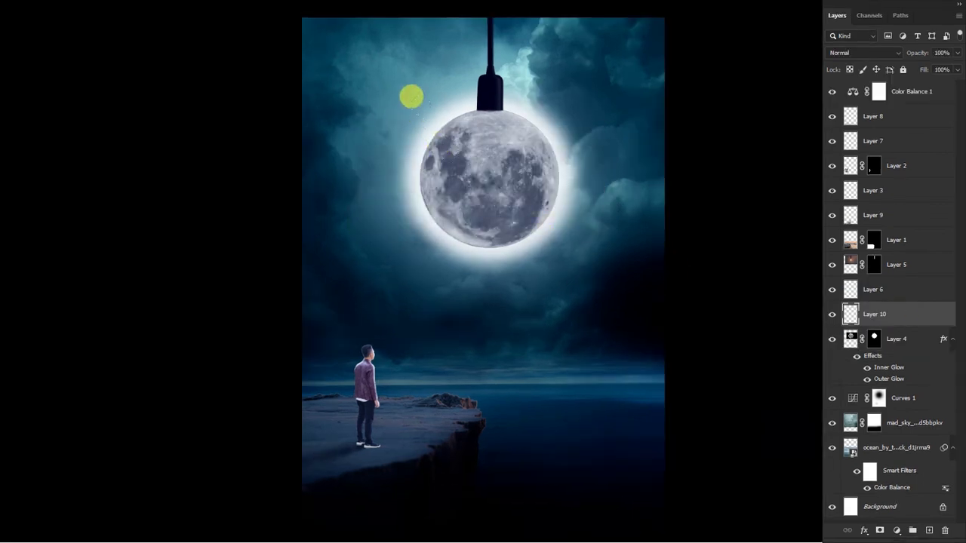
- Set Layer 10's blend mode to Screen so the moon glows white
key(f)
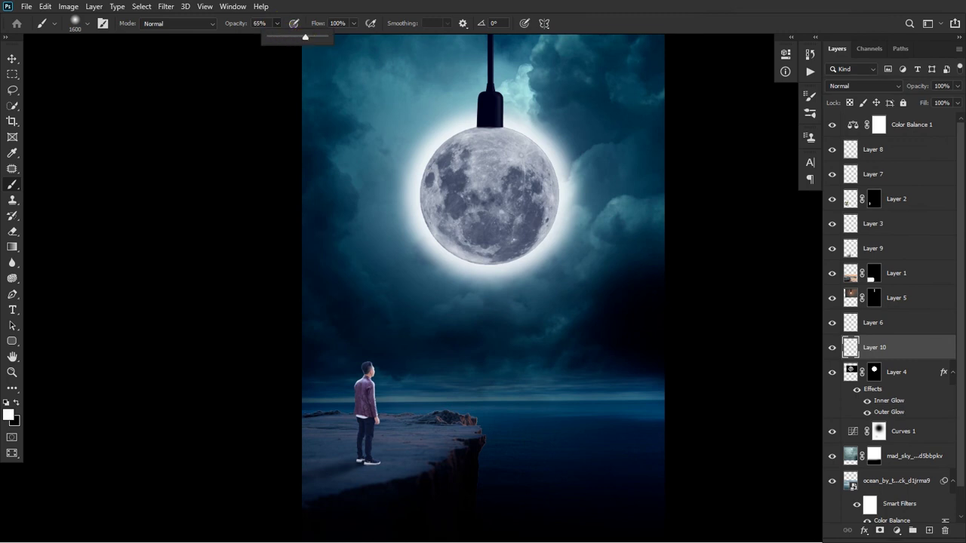
click(860, 85)
click(845, 189)
key(f)
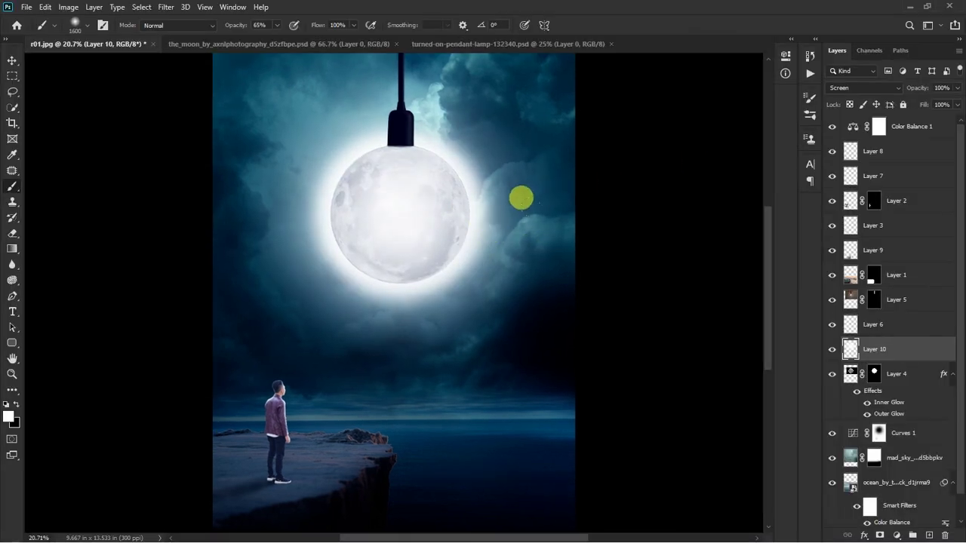
key(v)
scroll(621, 327, down, 1)
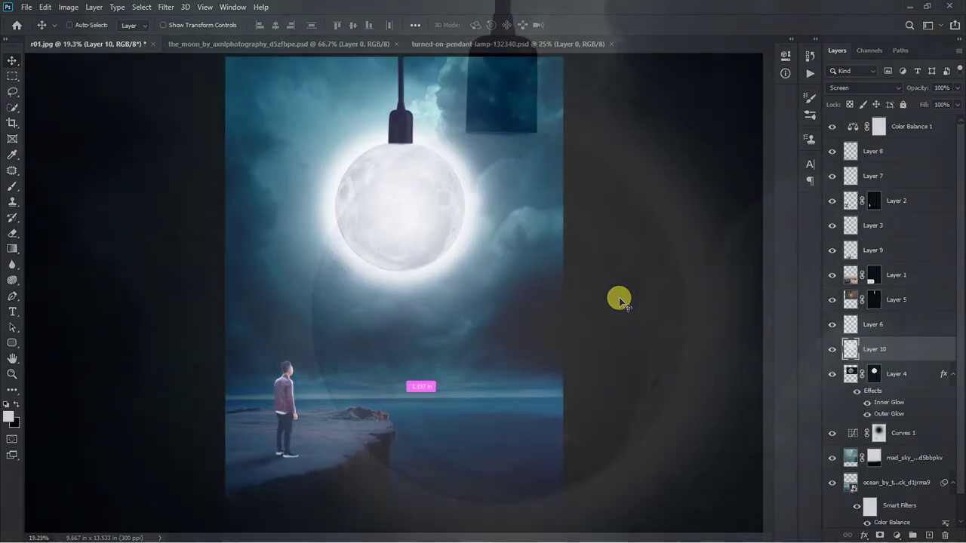